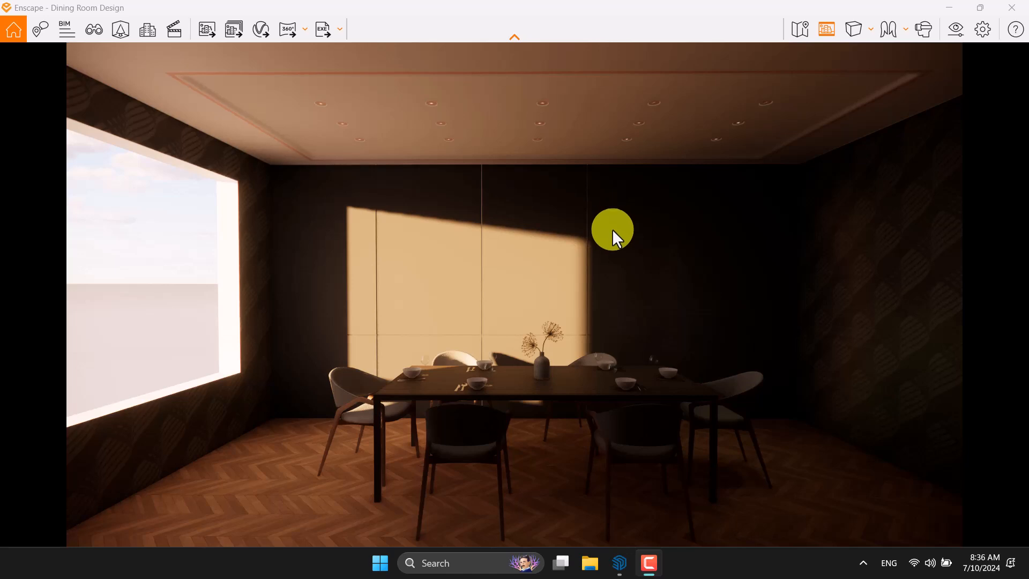
Step: Switch to the SketchUp model and examine the dining table setup, the ceiling spotlights and the recessed ceiling cove
{"action": "mouse_move", "coordinate": [618, 561]}
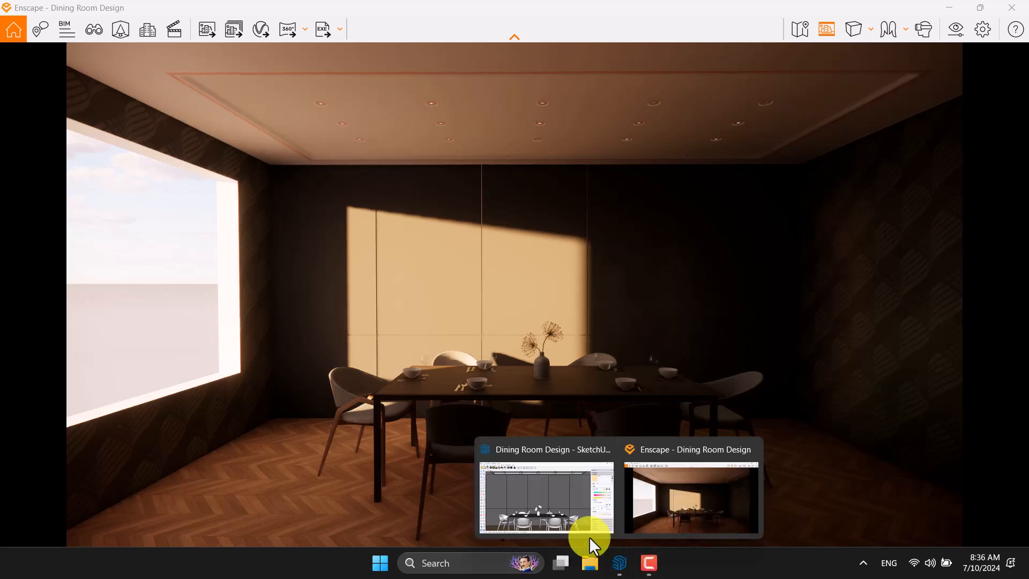
{"action": "left_click", "coordinate": [551, 517]}
{"action": "scroll", "coordinate": [458, 292], "scroll_direction": "down", "scroll_amount": 3}
{"action": "mouse_move", "coordinate": [458, 292]}
{"action": "middle_mouse_down"}
{"action": "mouse_move", "coordinate": [457, 278]}
{"action": "mouse_move", "coordinate": [588, 176]}
{"action": "middle_mouse_up"}
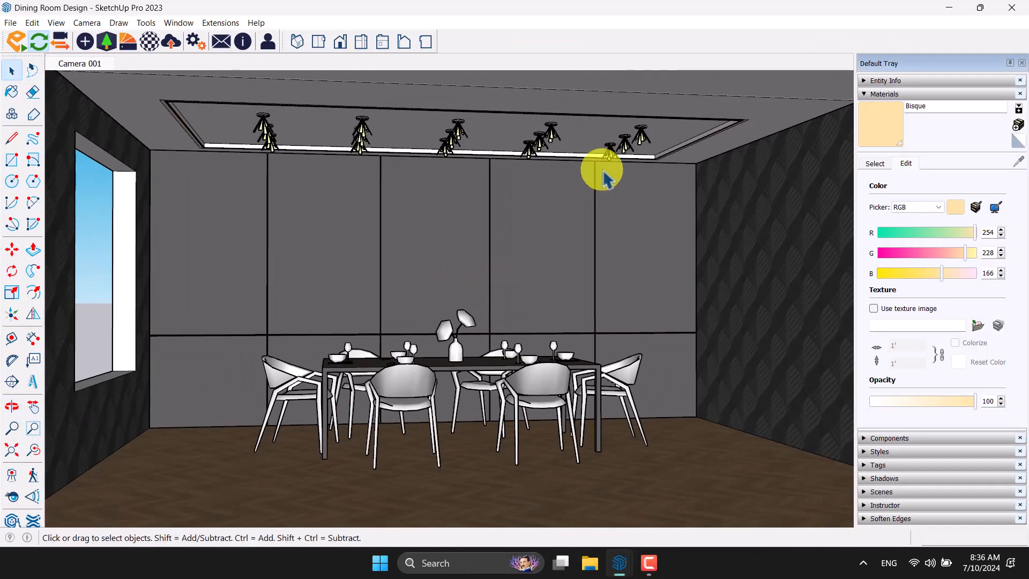
{"action": "scroll", "coordinate": [666, 113], "scroll_direction": "up", "scroll_amount": 3}
{"action": "middle_click_drag", "start_coordinate": [525, 360], "coordinate": [386, 467]}
{"action": "middle_click_drag", "start_coordinate": [477, 340], "coordinate": [284, 389]}
{"action": "scroll", "coordinate": [481, 258], "scroll_direction": "up", "scroll_amount": 3}
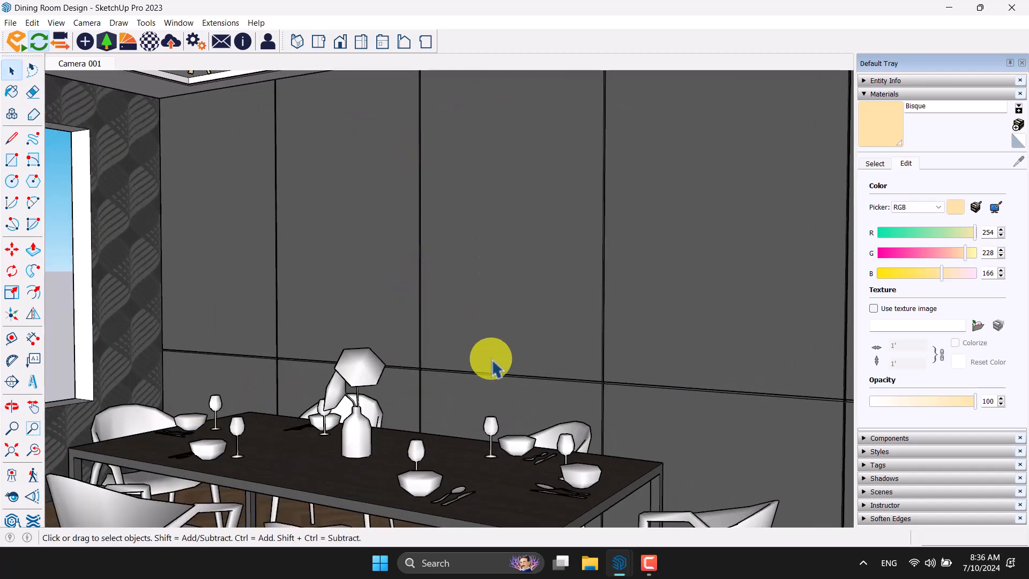
{"action": "middle_click_drag", "start_coordinate": [471, 349], "coordinate": [572, 152]}
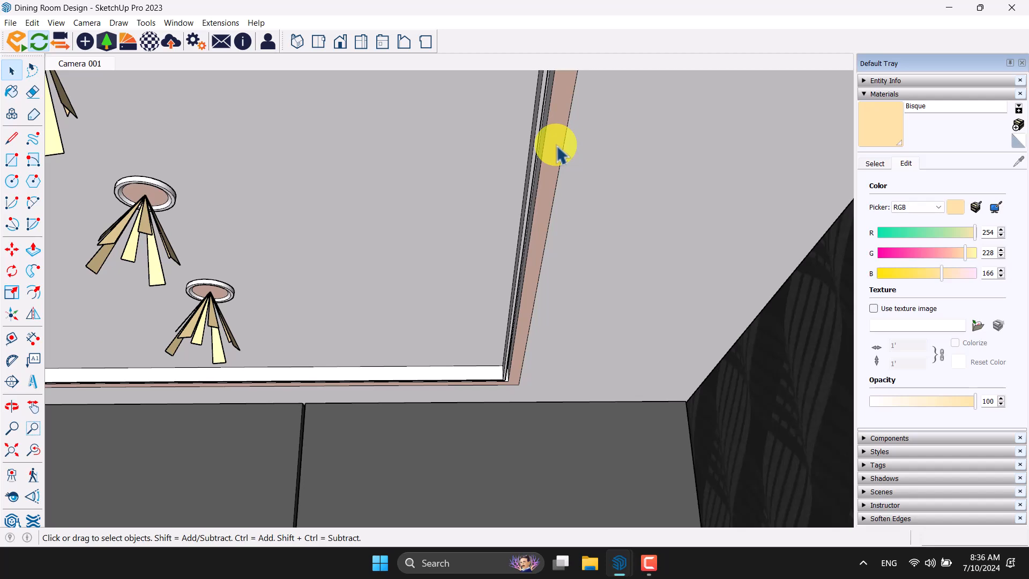
{"action": "middle_click_drag", "start_coordinate": [299, 257], "coordinate": [477, 266]}
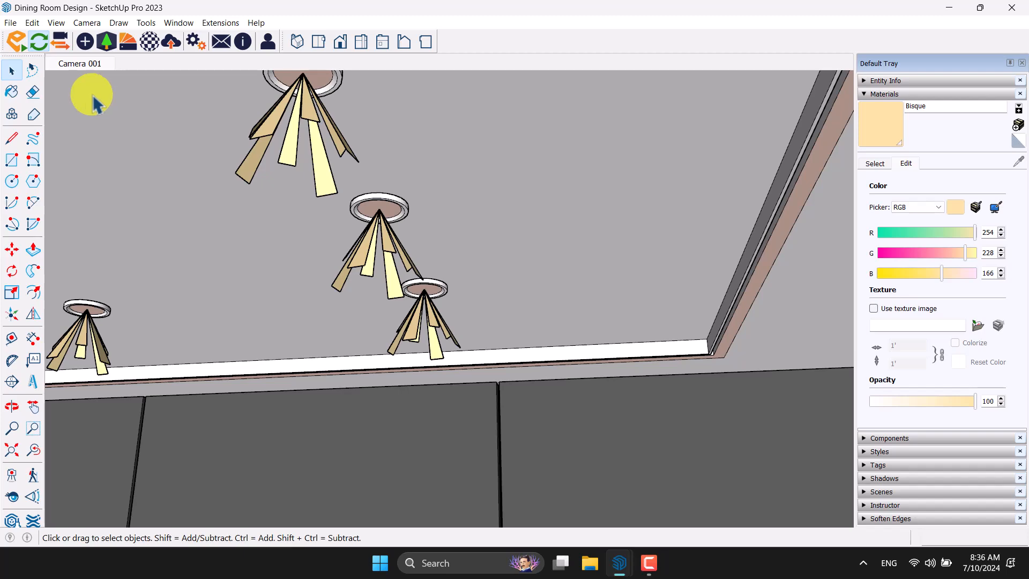
Step: Switch back to Enscape and load the saved Camera 001 view of the dining room
{"action": "mouse_move", "coordinate": [610, 561]}
{"action": "left_click", "coordinate": [650, 503]}
{"action": "key", "text": "c"}
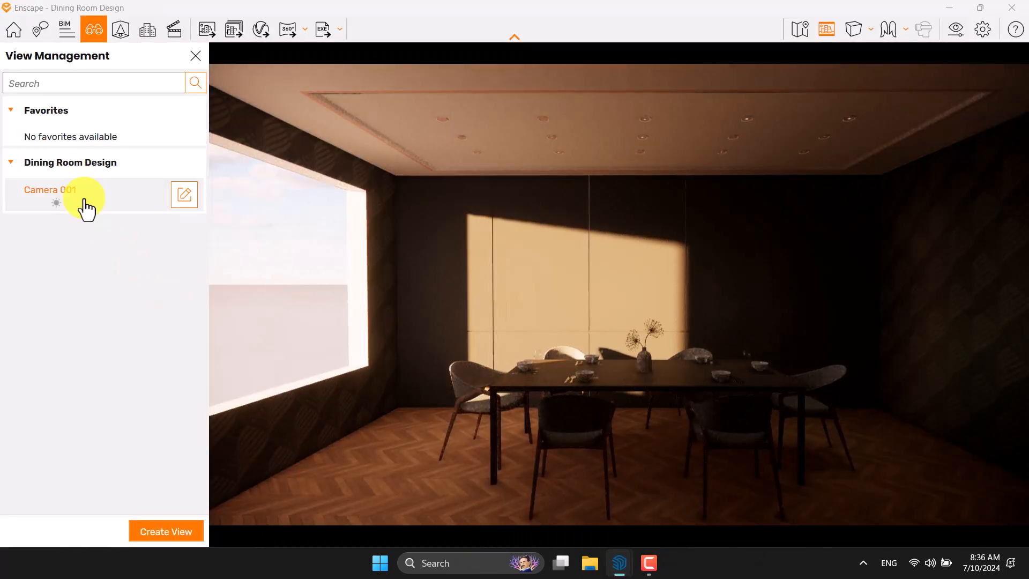
{"action": "left_click", "coordinate": [86, 207]}
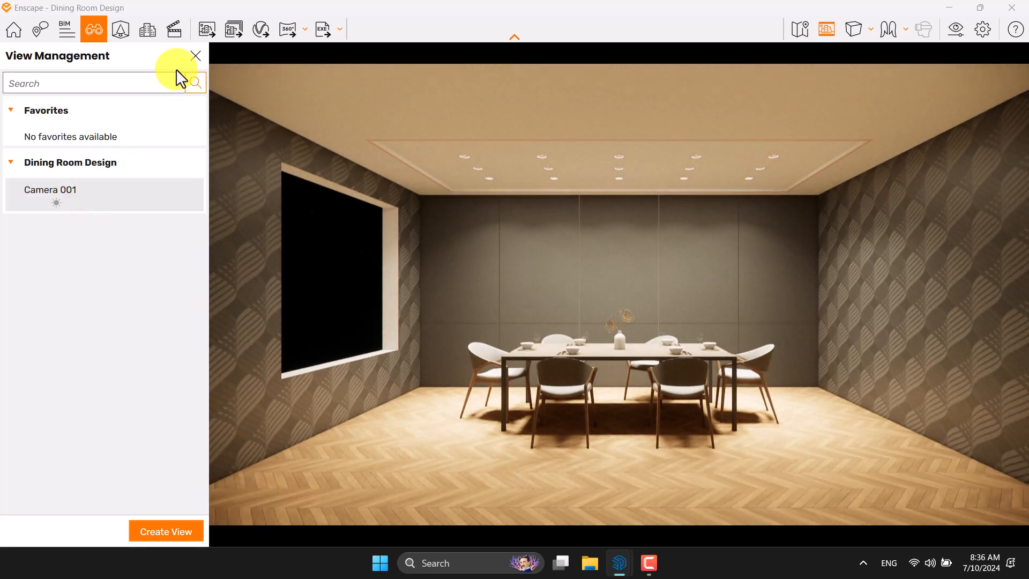
{"action": "left_click", "coordinate": [196, 56]}
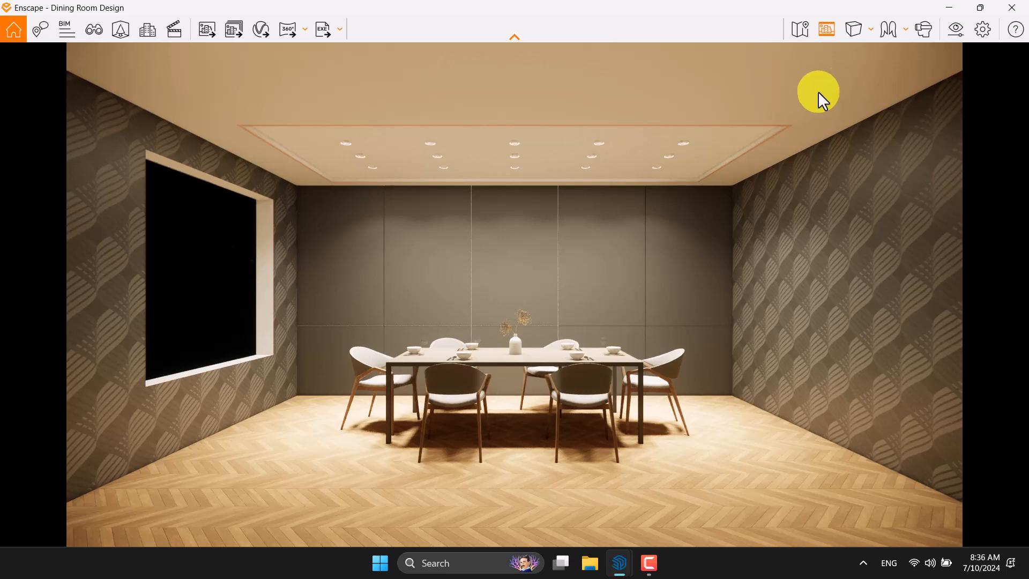
Step: Set the camera's horizontal field of view to 52° in the visual settings
{"action": "left_click", "coordinate": [951, 34]}
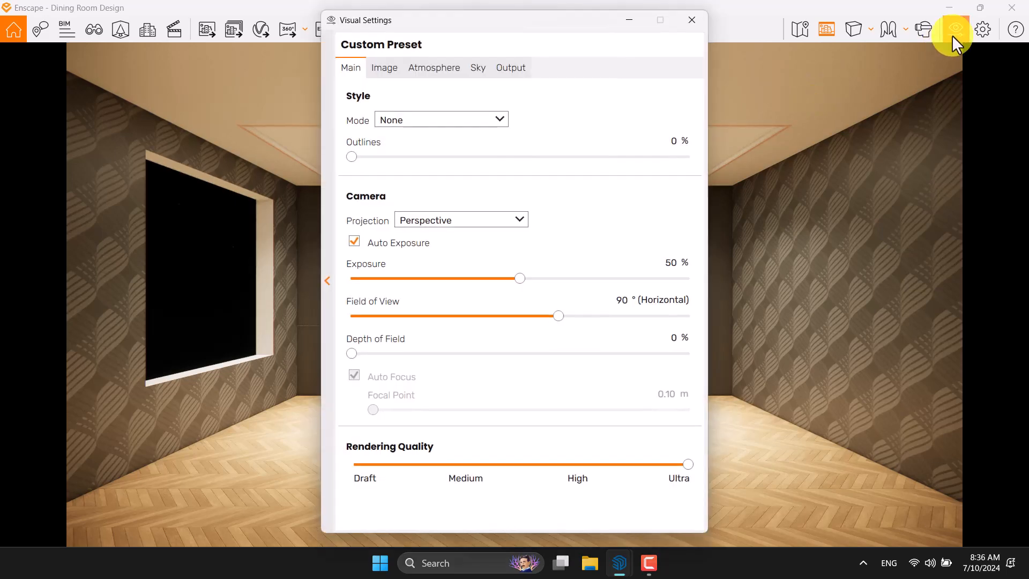
{"action": "left_click_drag", "start_coordinate": [558, 316], "coordinate": [463, 322]}
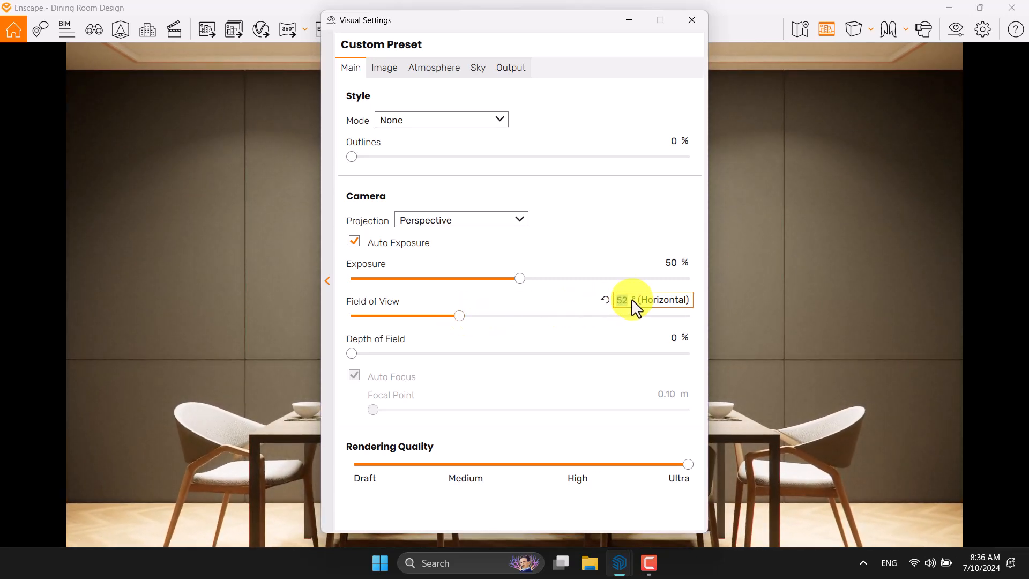
{"action": "key", "text": "Return"}
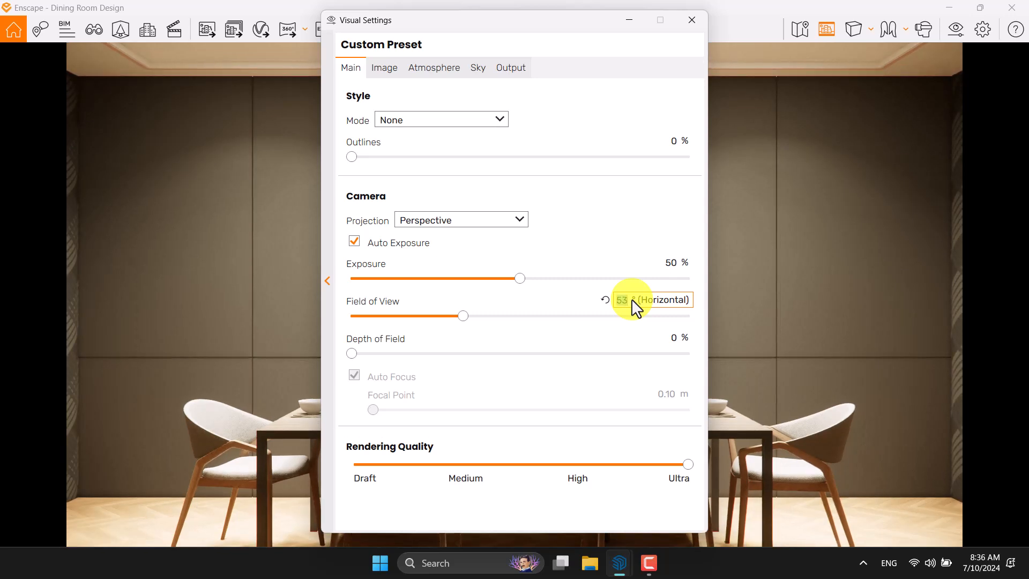
{"action": "left_click", "coordinate": [636, 309]}
{"action": "type", "text": "51"}
{"action": "key", "text": "Return"}
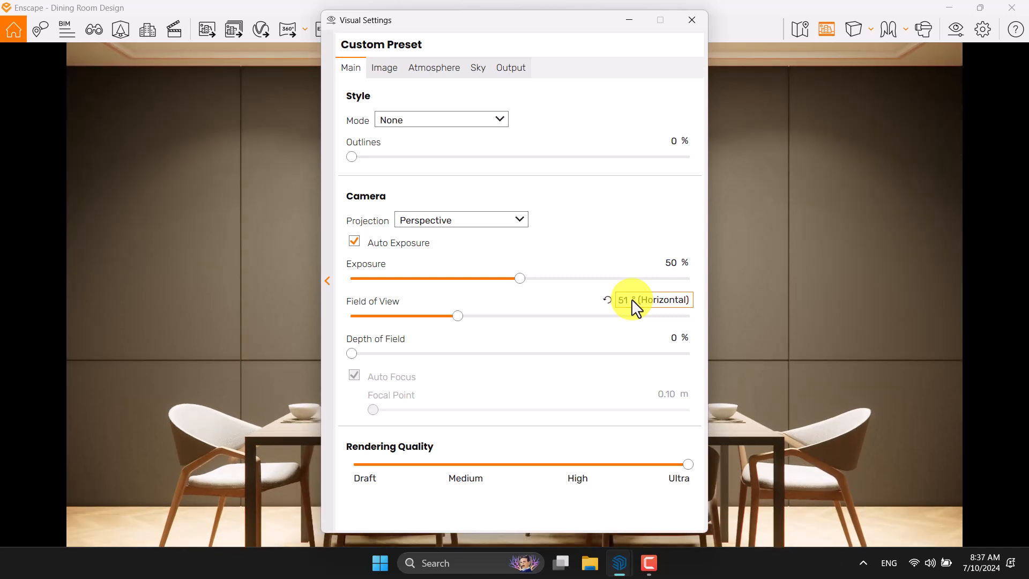
{"action": "left_click", "coordinate": [632, 299]}
{"action": "type", "text": "5"}
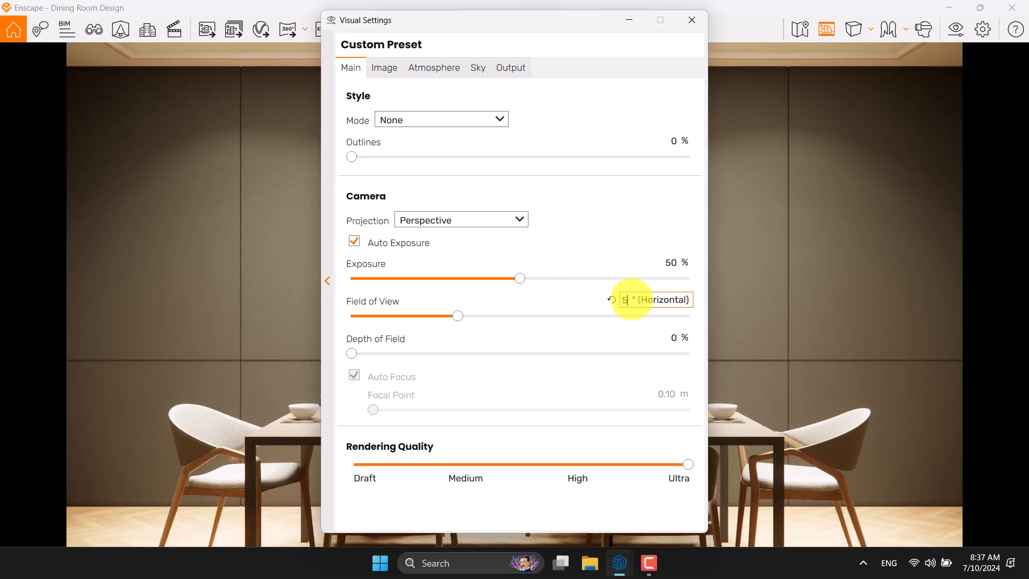
{"action": "type", "text": "2"}
Step: Set the depth of field to 33% and turn off Auto Focus, keeping the settings window clear of the table
{"action": "left_click_drag", "start_coordinate": [352, 353], "coordinate": [462, 353]}
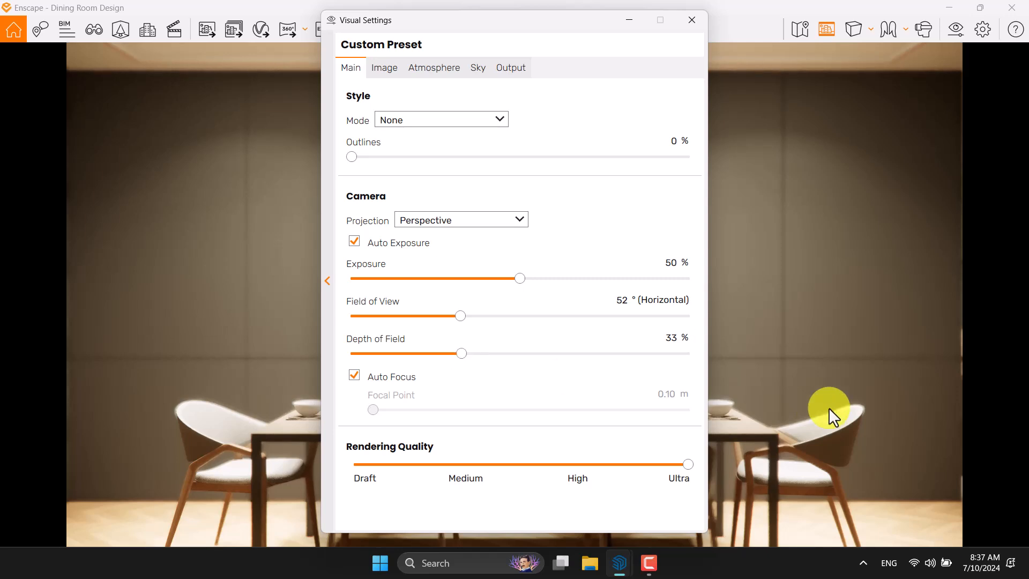
{"action": "left_click_drag", "start_coordinate": [488, 22], "coordinate": [174, 21]}
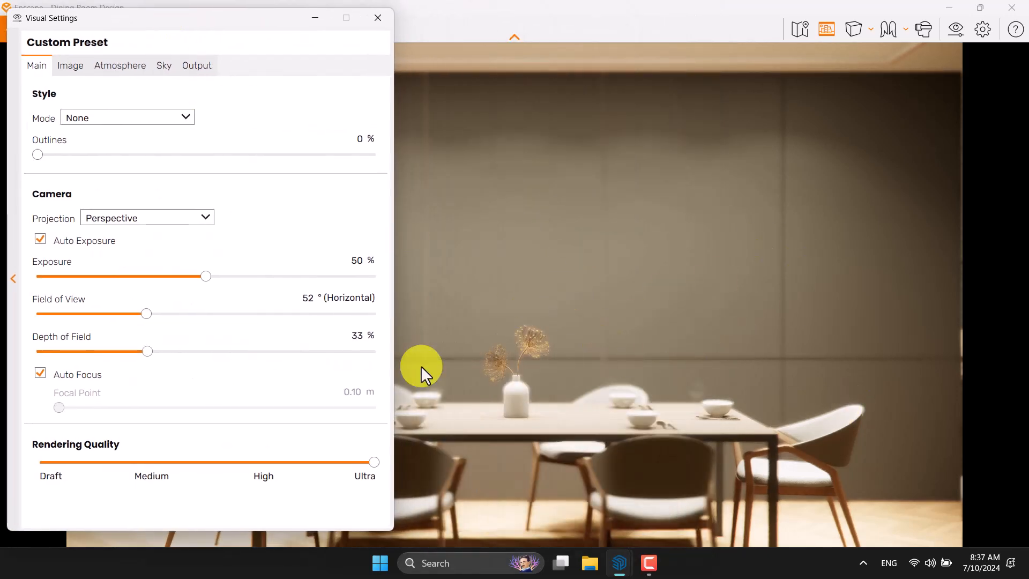
{"action": "left_click", "coordinate": [73, 374]}
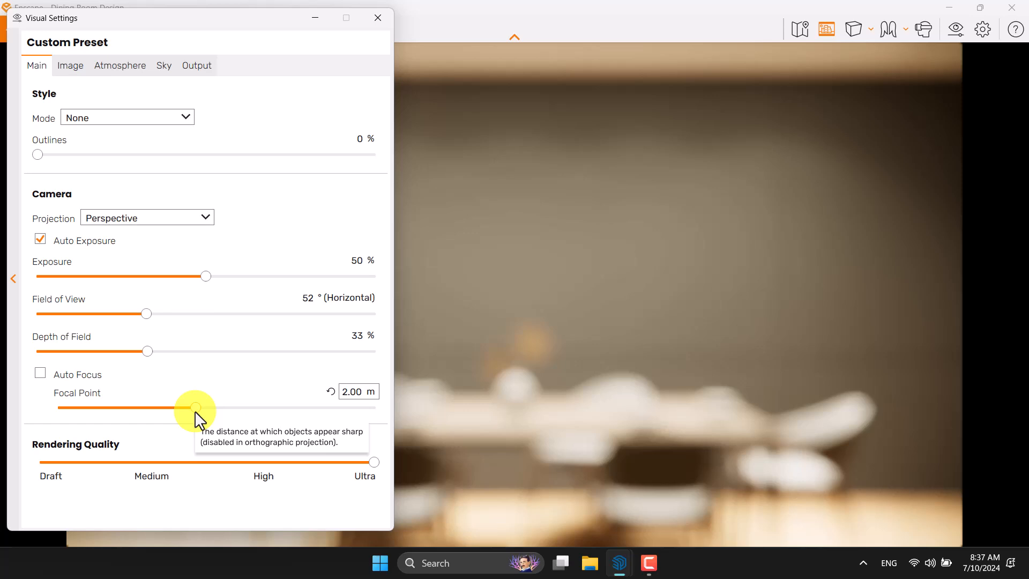
Step: Set the focal point to 4.56 m
{"action": "left_click_drag", "start_coordinate": [195, 408], "coordinate": [241, 409]}
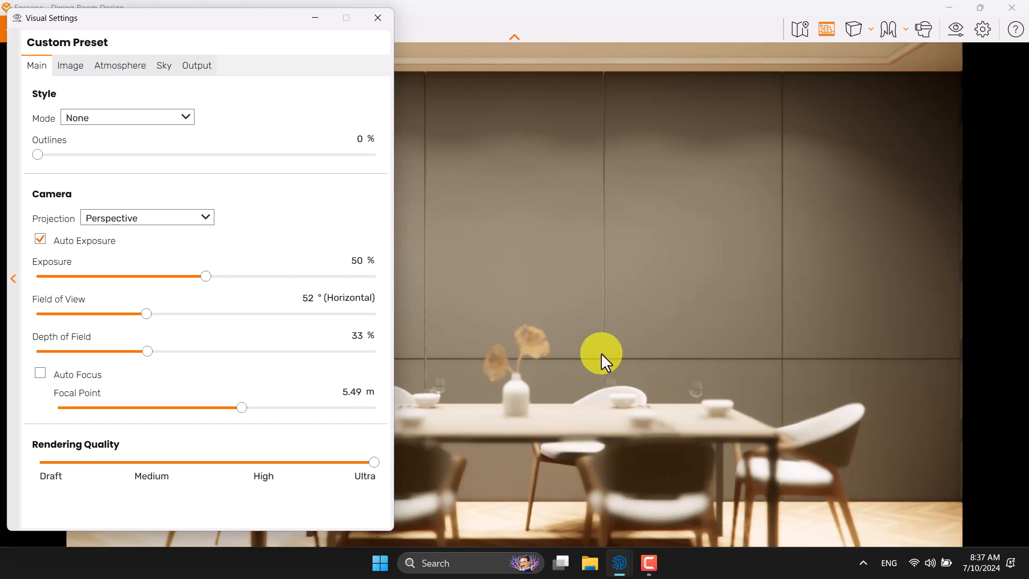
{"action": "mouse_move", "coordinate": [243, 409]}
{"action": "left_mouse_down"}
{"action": "mouse_move", "coordinate": [225, 411]}
{"action": "mouse_move", "coordinate": [233, 415]}
{"action": "left_mouse_up"}
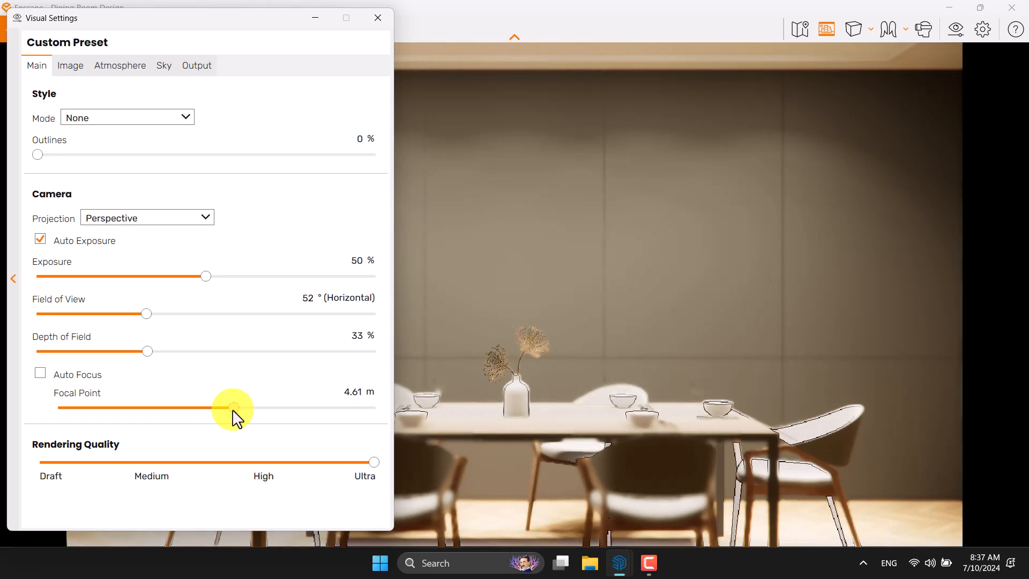
{"action": "left_click", "coordinate": [359, 392]}
{"action": "type", "text": "4.56"}
{"action": "key", "text": "Return"}
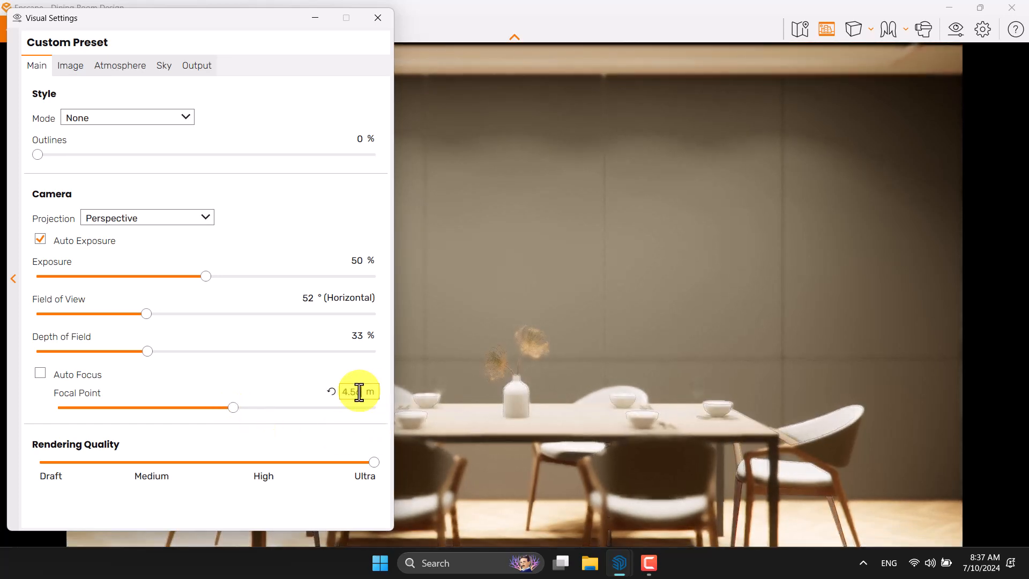
Step: Reduce the depth of field to 9%
{"action": "left_click", "coordinate": [356, 335]}
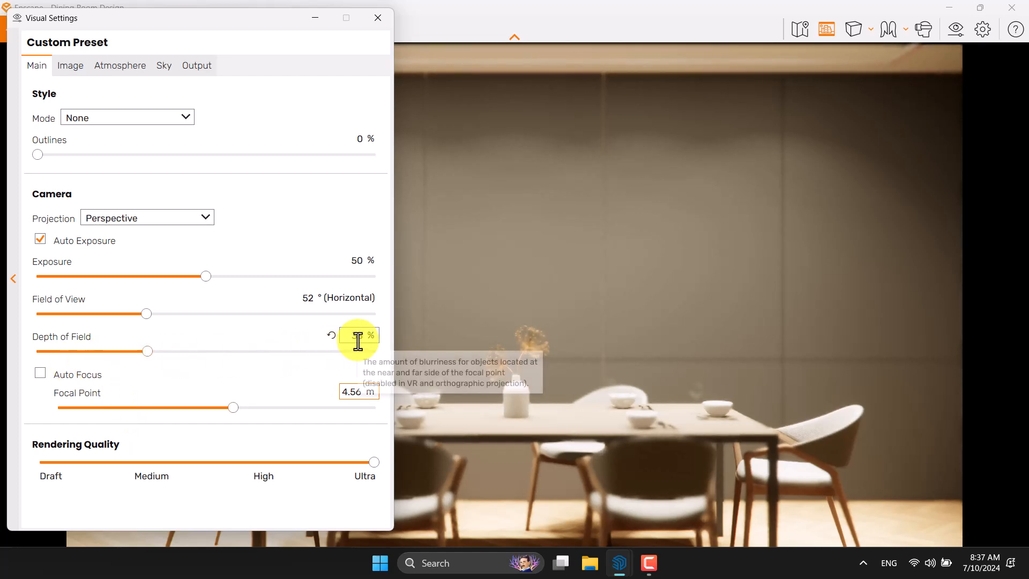
{"action": "type", "text": "9"}
{"action": "key", "text": "Return"}
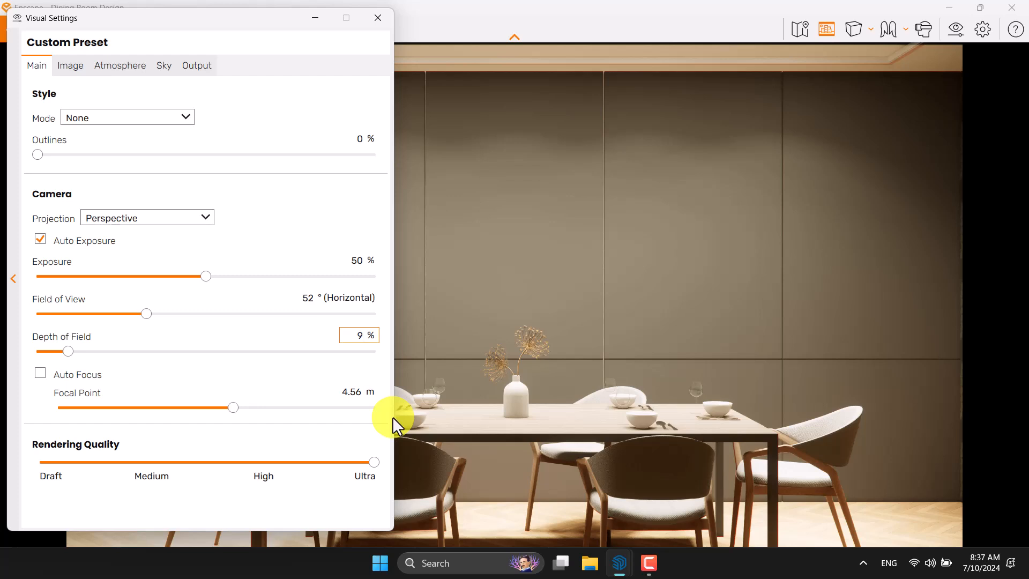
Step: Set the horizontal field of view to 51° and the exposure to 54%
{"action": "left_click", "coordinate": [320, 301]}
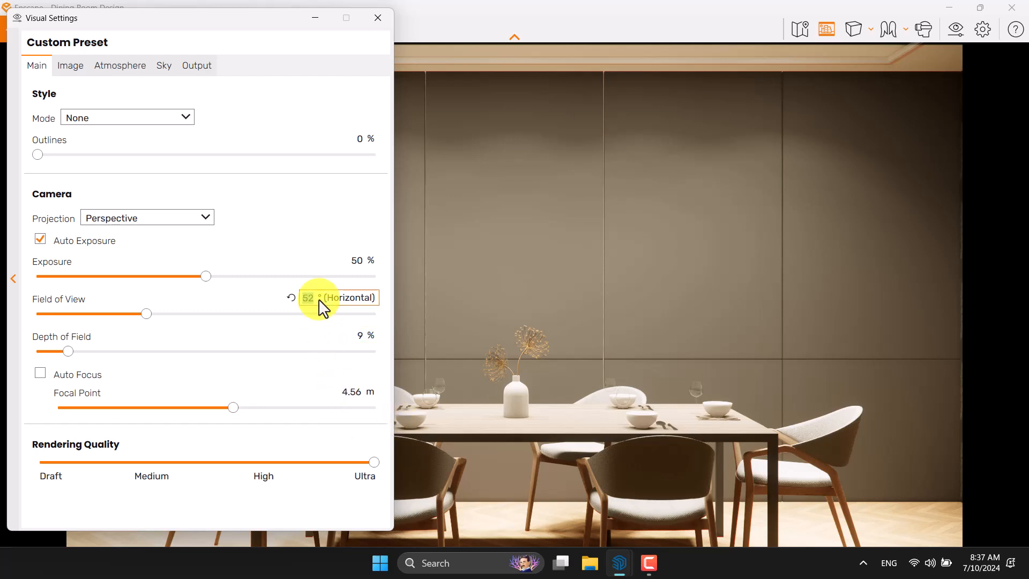
{"action": "key", "text": "Return"}
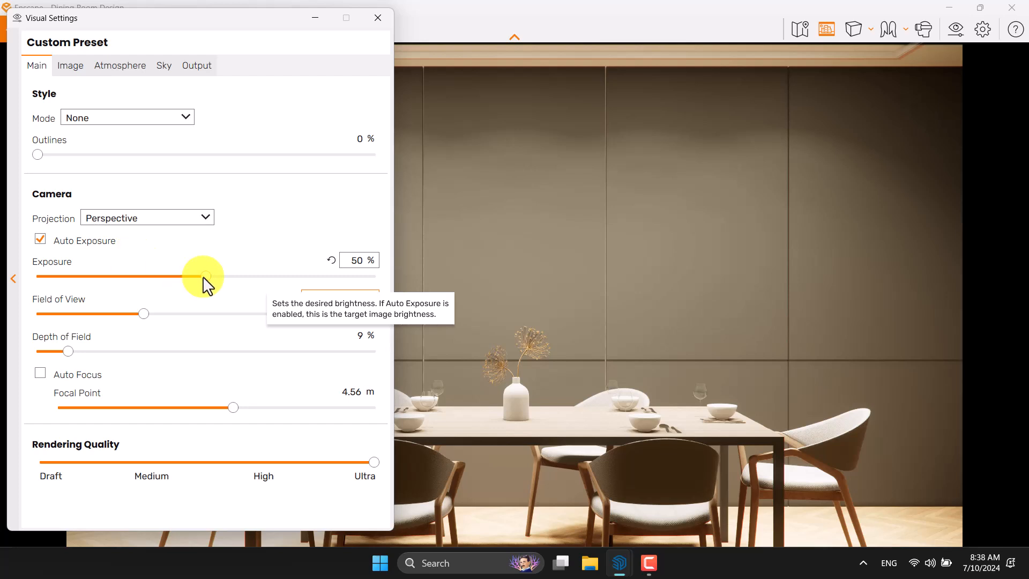
{"action": "mouse_move", "coordinate": [204, 277]}
{"action": "left_mouse_down"}
{"action": "mouse_move", "coordinate": [229, 278]}
{"action": "mouse_move", "coordinate": [220, 279]}
{"action": "left_mouse_up"}
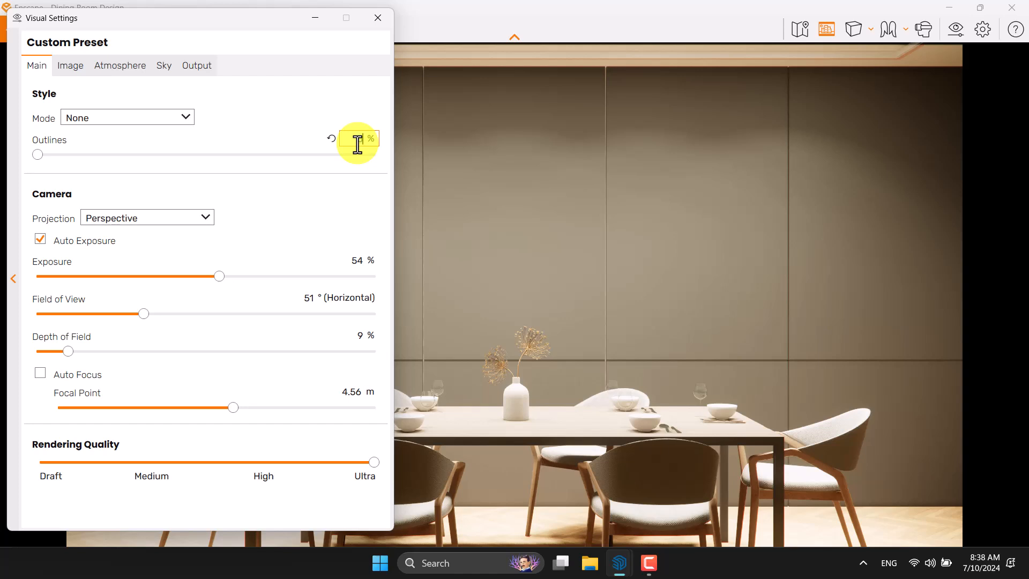
Step: Enable Auto Contrast and correct the image with 106% saturation and a 5,600 K color temperature
{"action": "left_click", "coordinate": [74, 71]}
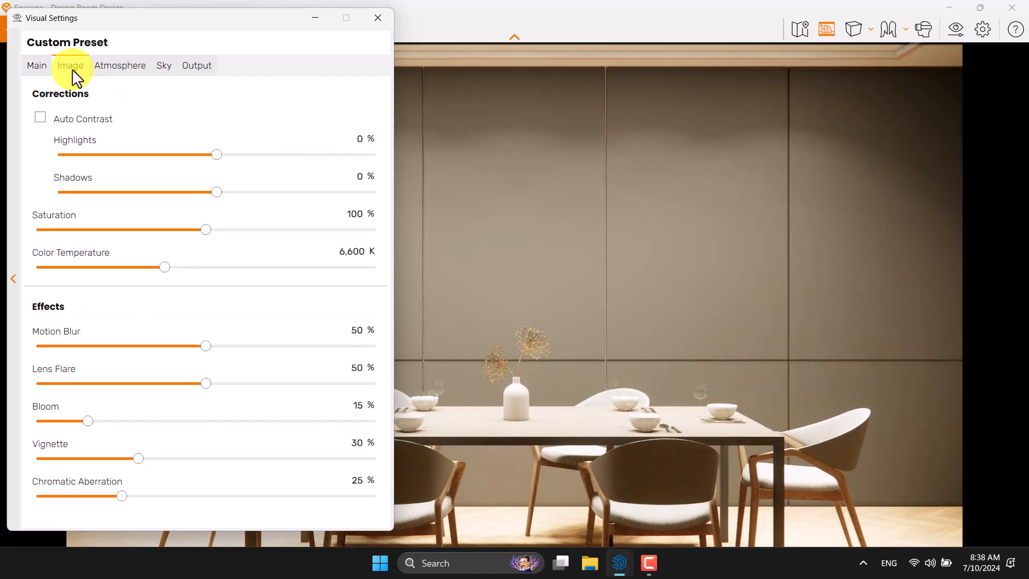
{"action": "left_click", "coordinate": [50, 119]}
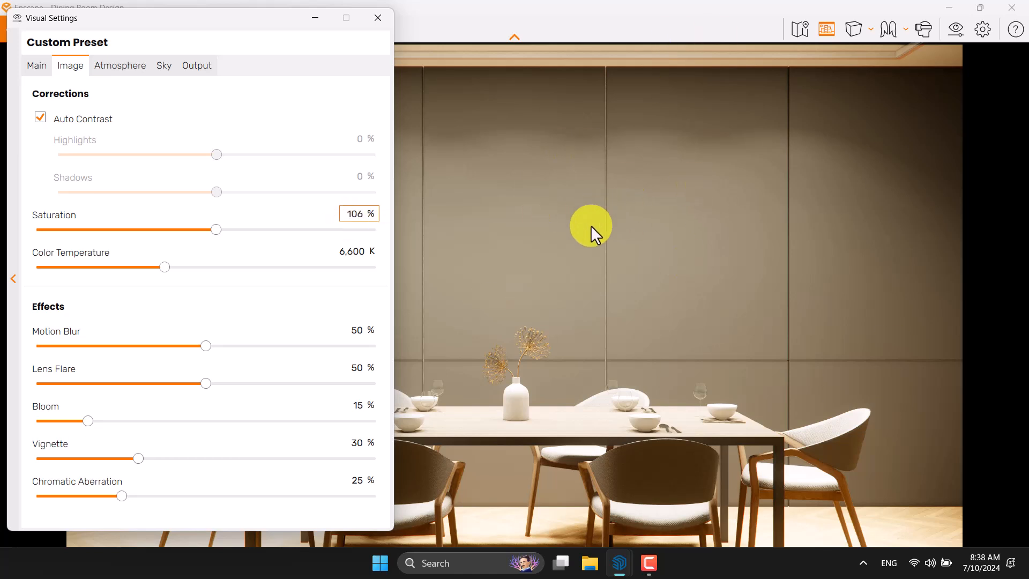
{"action": "left_click_drag", "start_coordinate": [164, 268], "coordinate": [120, 269]}
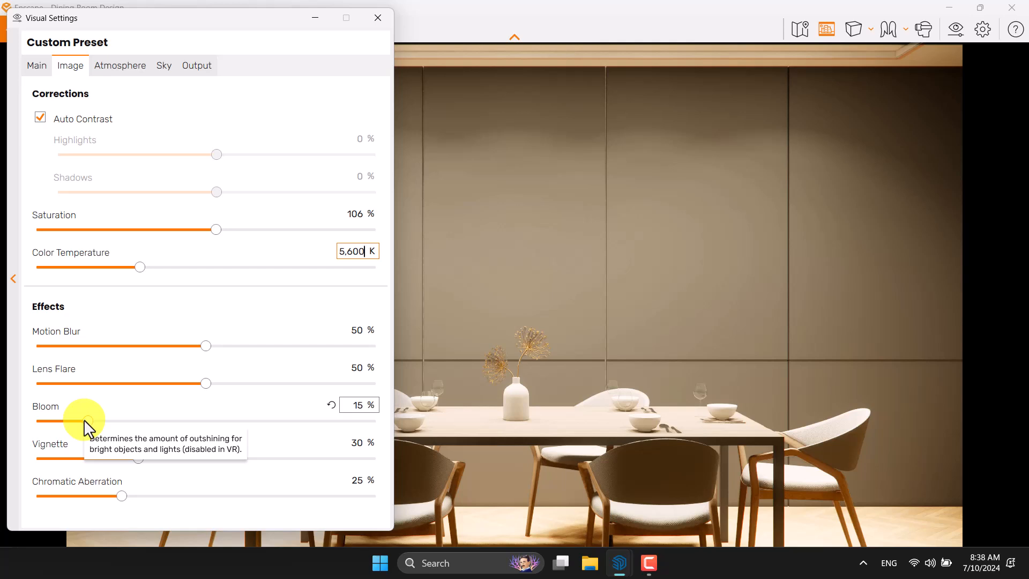
Step: Set the image effects to 0% bloom, 24% lens flare, 34% vignette and 0% chromatic aberration
{"action": "left_click_drag", "start_coordinate": [89, 422], "coordinate": [24, 432]}
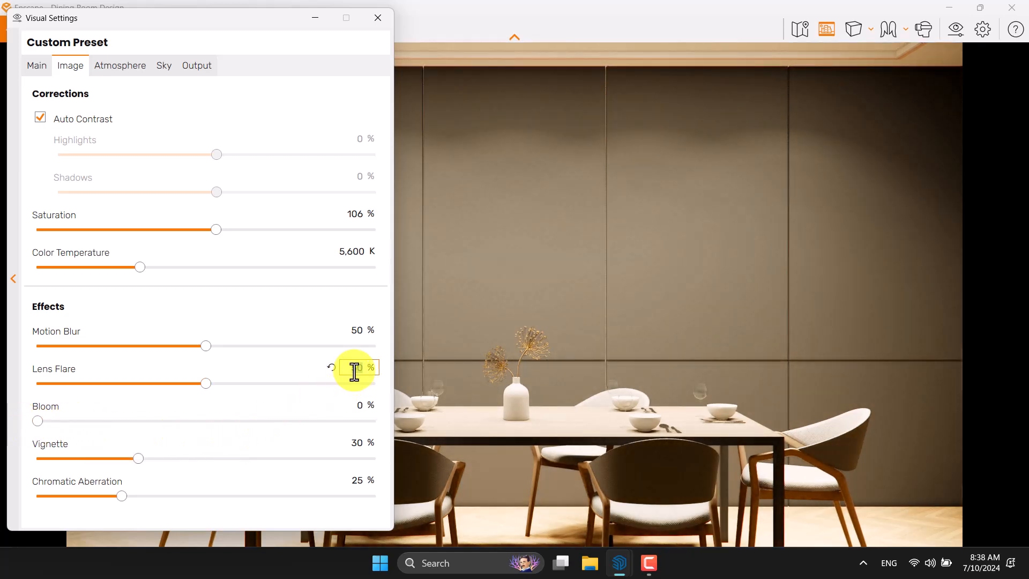
{"action": "key", "text": "Return"}
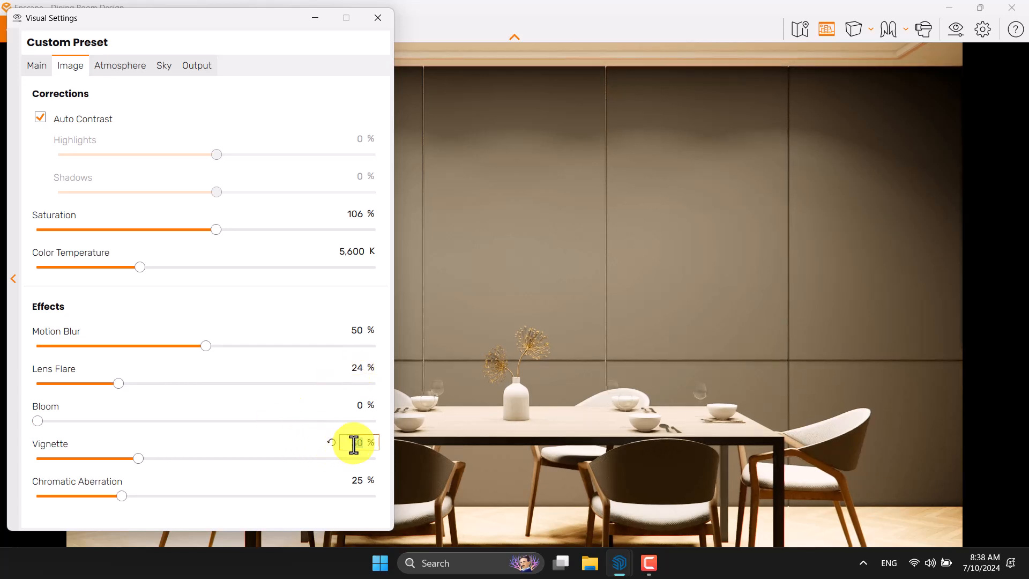
{"action": "left_click", "coordinate": [353, 480]}
{"action": "type", "text": "0"}
{"action": "key", "text": "Return"}
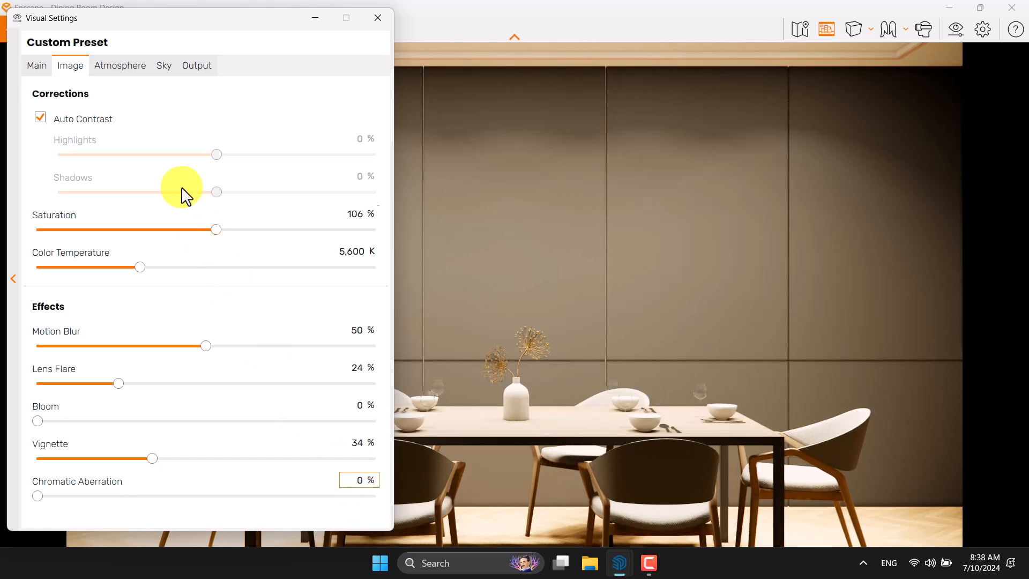
Step: Set the fog intensity and the sun brightness to 0% in the atmosphere settings
{"action": "left_click", "coordinate": [127, 70]}
{"action": "left_click_drag", "start_coordinate": [71, 133], "coordinate": [6, 137]}
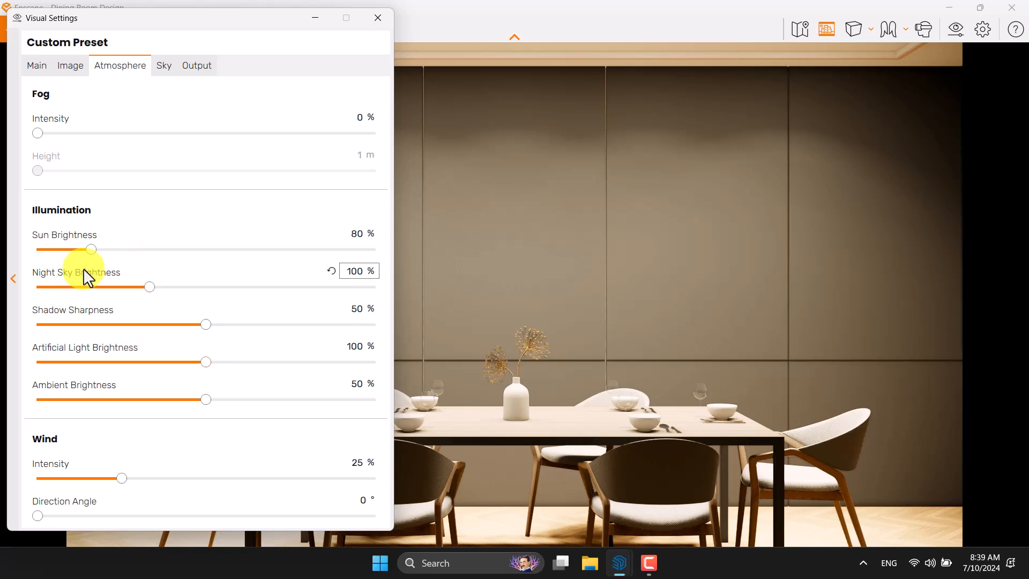
{"action": "left_click_drag", "start_coordinate": [91, 249], "coordinate": [6, 248]}
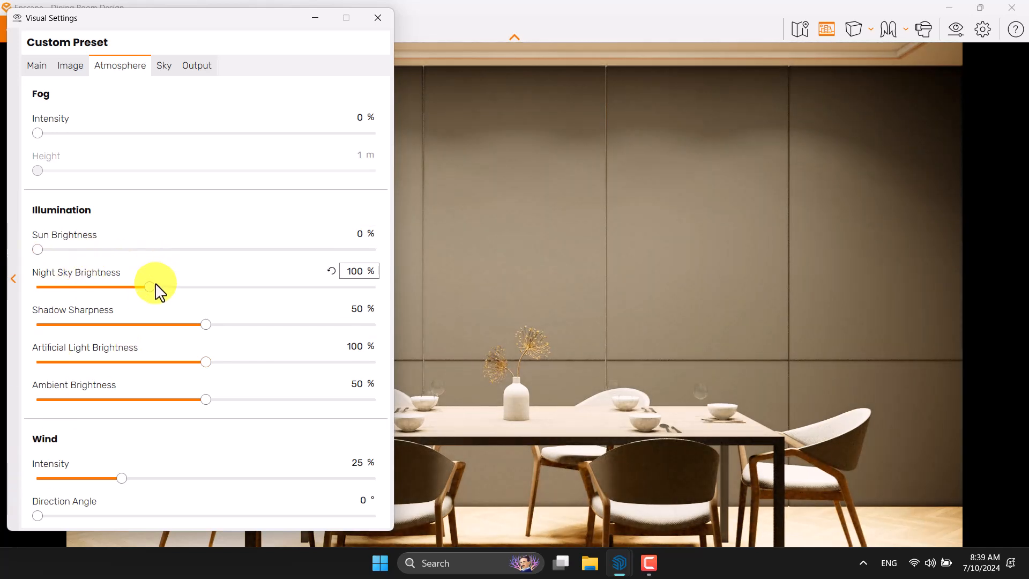
Step: Set the night sky brightness to 110%
{"action": "left_click_drag", "start_coordinate": [152, 288], "coordinate": [6, 287]}
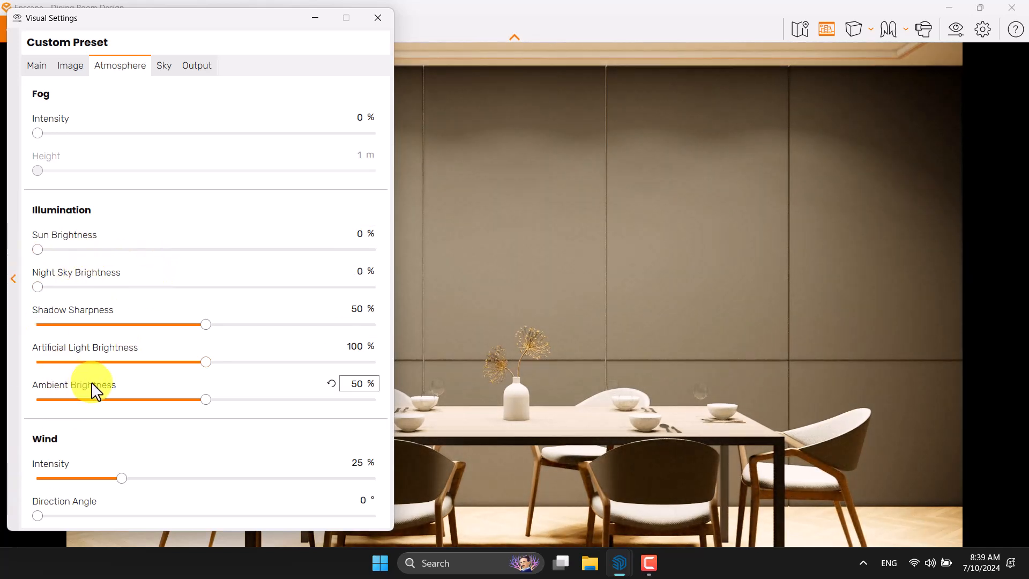
{"action": "left_click", "coordinate": [366, 277]}
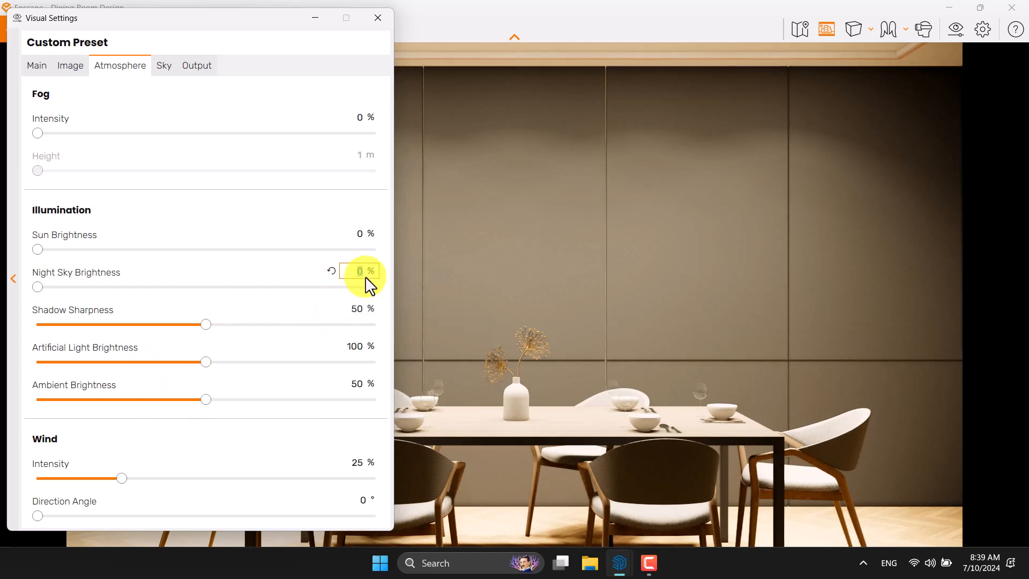
{"action": "type", "text": "110"}
{"action": "key", "text": "Return"}
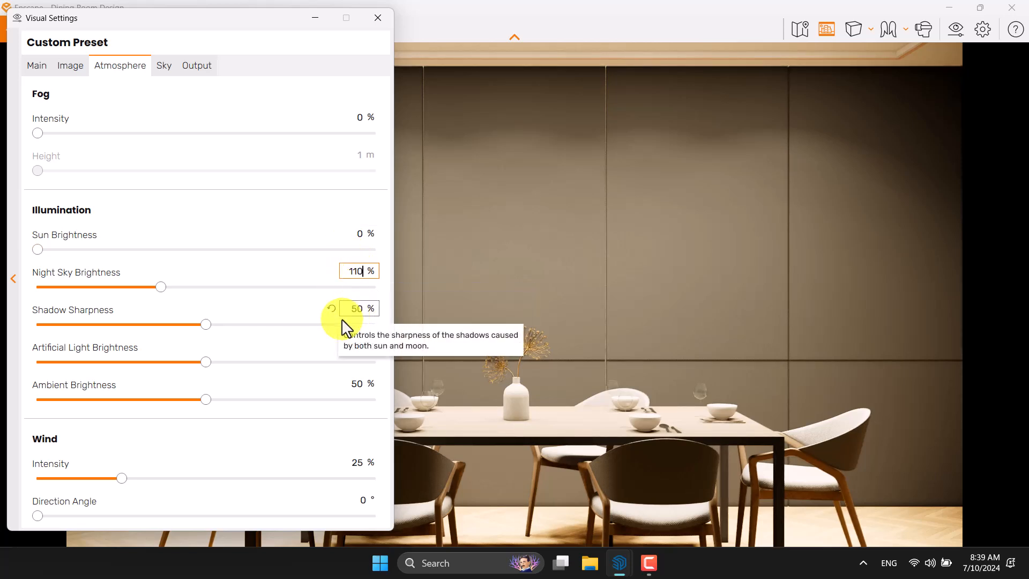
Step: Set the shadow sharpness to 0% and the ambient brightness to 60% in the atmosphere settings
{"action": "left_click_drag", "start_coordinate": [208, 325], "coordinate": [6, 328]}
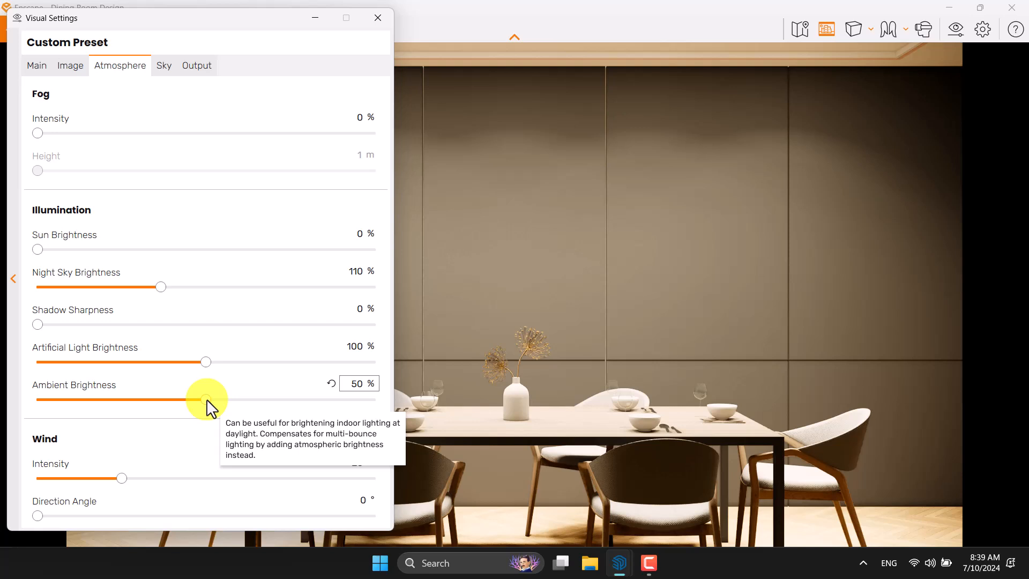
{"action": "double_click", "coordinate": [357, 383]}
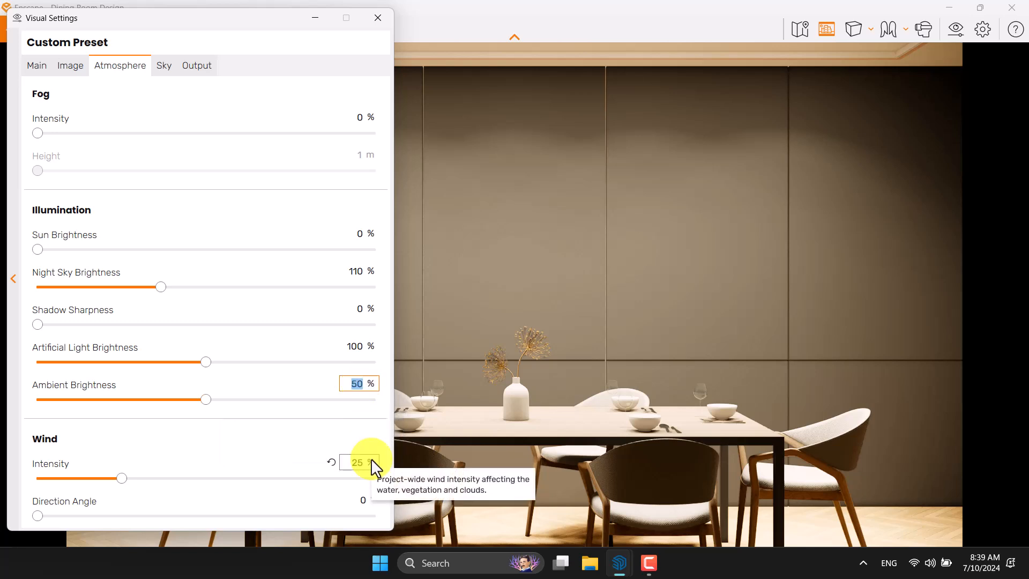
{"action": "type", "text": "60"}
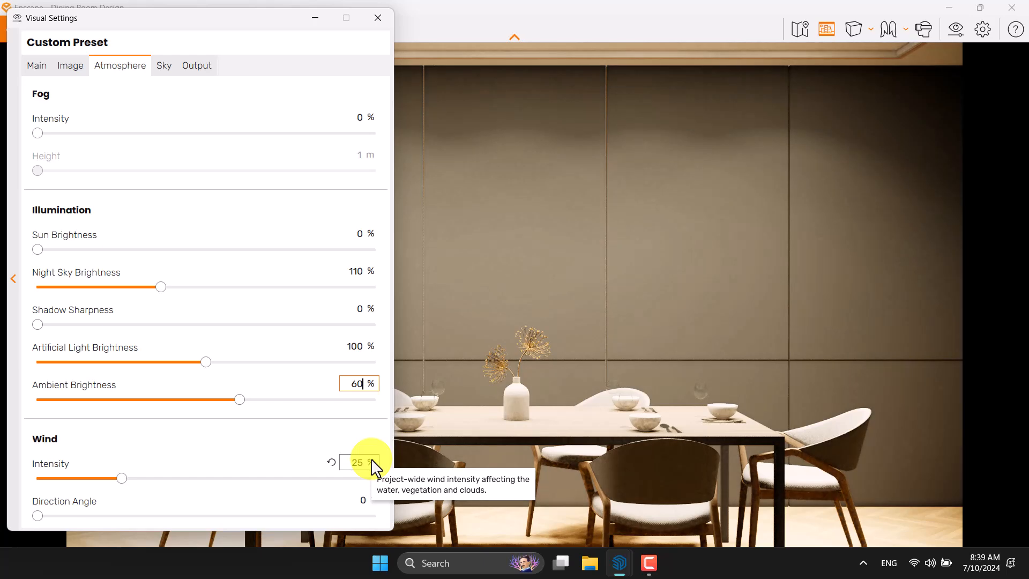
Step: Try an artificial light brightness of 124% and settle on 102%
{"action": "double_click", "coordinate": [356, 347]}
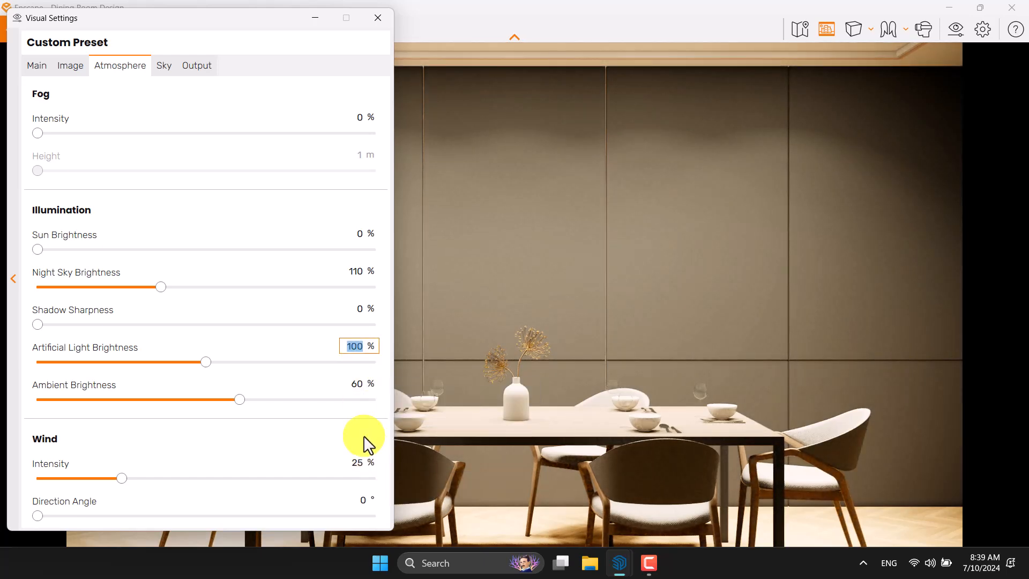
{"action": "type", "text": "124"}
{"action": "key", "text": "Return"}
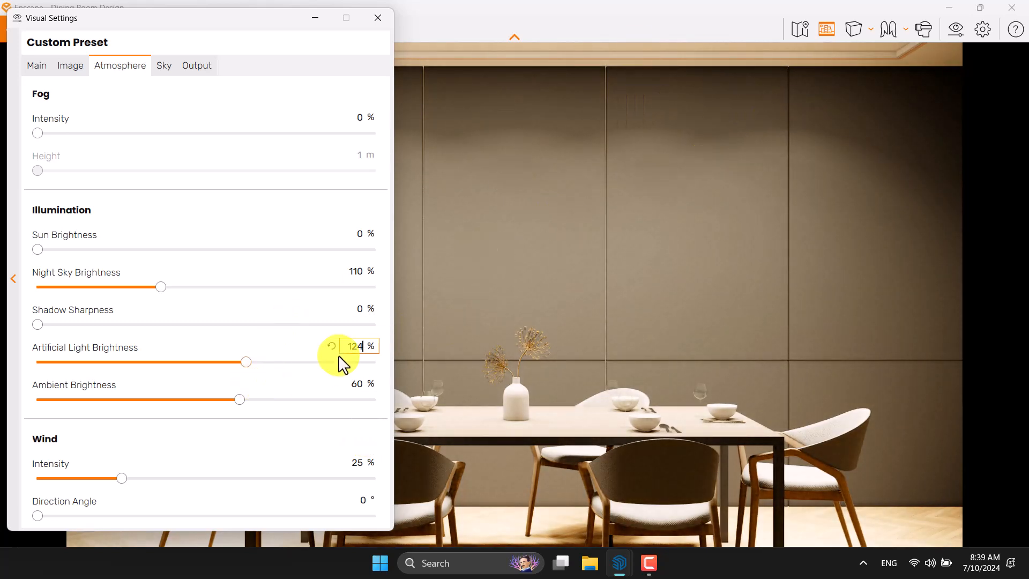
{"action": "double_click", "coordinate": [358, 348]}
{"action": "type", "text": "102"}
{"action": "key", "text": "Return"}
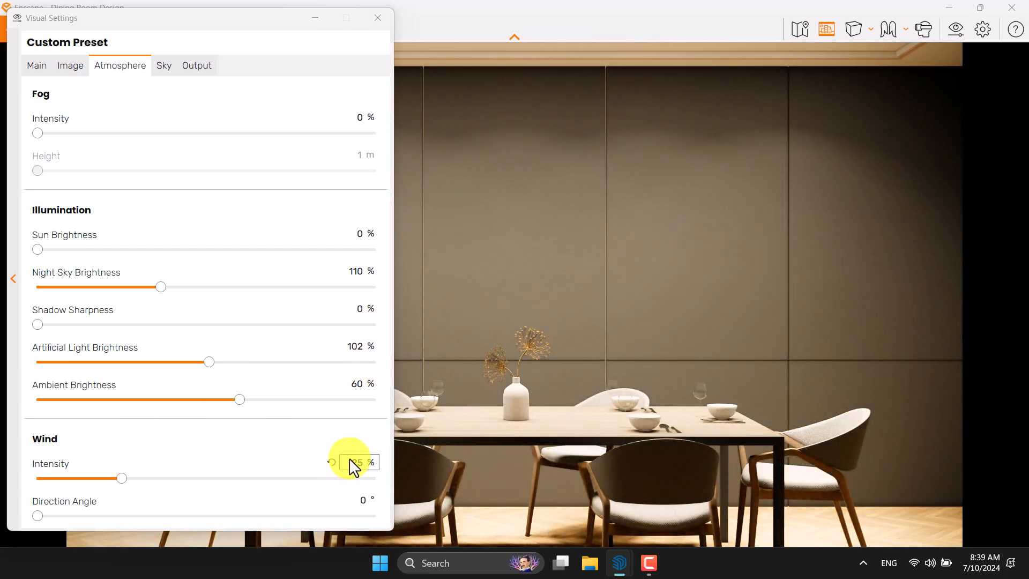
{"action": "double_click", "coordinate": [355, 463]}
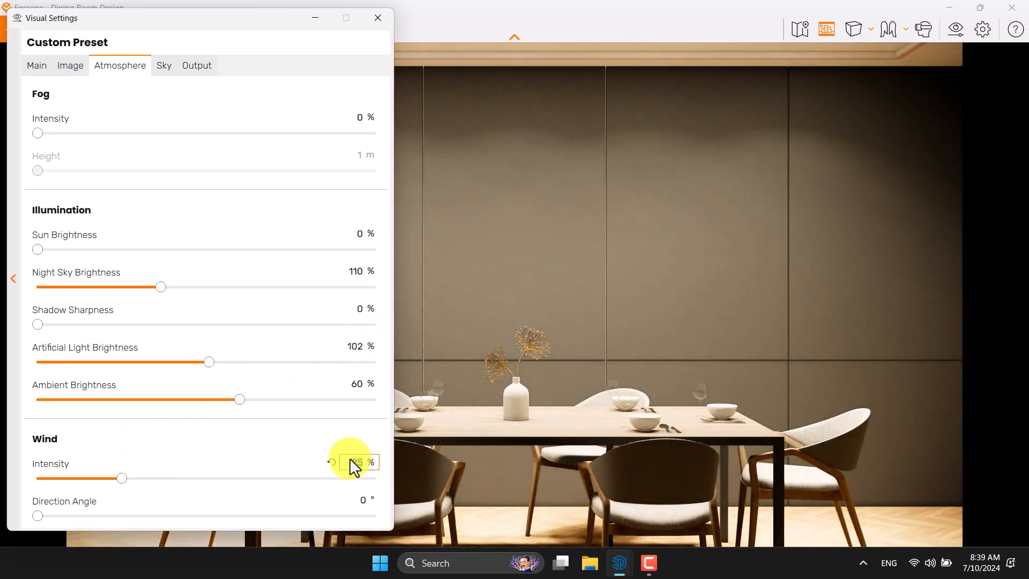
Step: Set the sky's horizon source to Clear
{"action": "left_click", "coordinate": [165, 66]}
{"action": "left_click", "coordinate": [163, 149]}
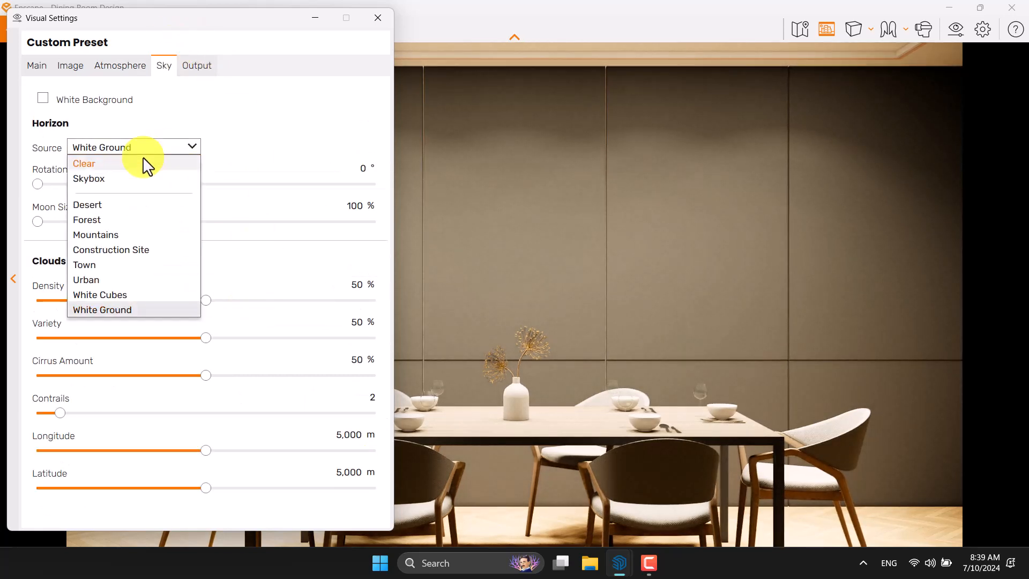
{"action": "left_click", "coordinate": [146, 163]}
Step: Set the cloud density, variety and cirrus amount to 0% and the contrails to 0
{"action": "double_click", "coordinate": [353, 286]}
{"action": "type", "text": "0"}
{"action": "double_click", "coordinate": [356, 322]}
{"action": "type", "text": "0"}
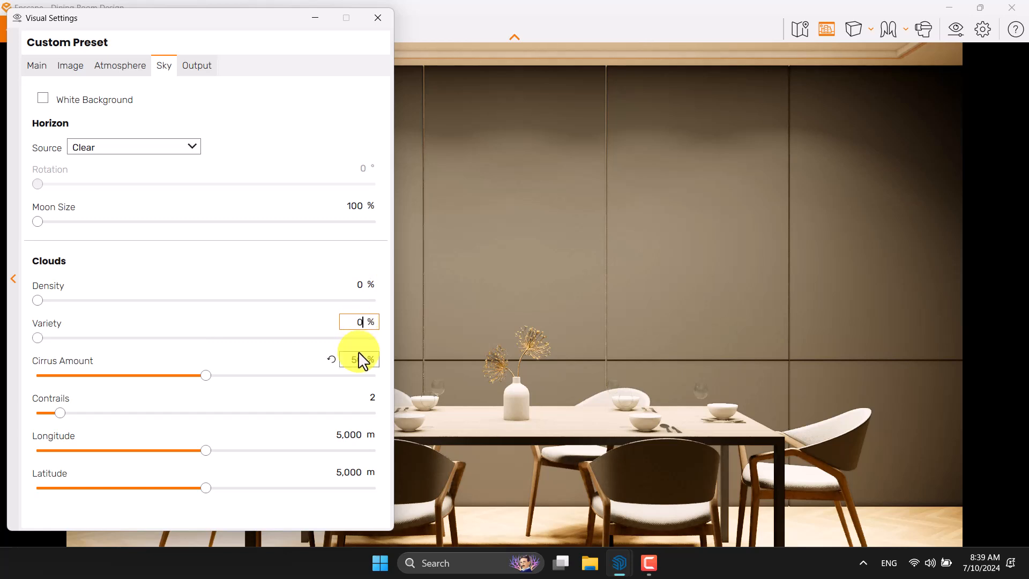
{"action": "double_click", "coordinate": [358, 360]}
{"action": "type", "text": "0"}
{"action": "double_click", "coordinate": [363, 397]}
{"action": "type", "text": "0"}
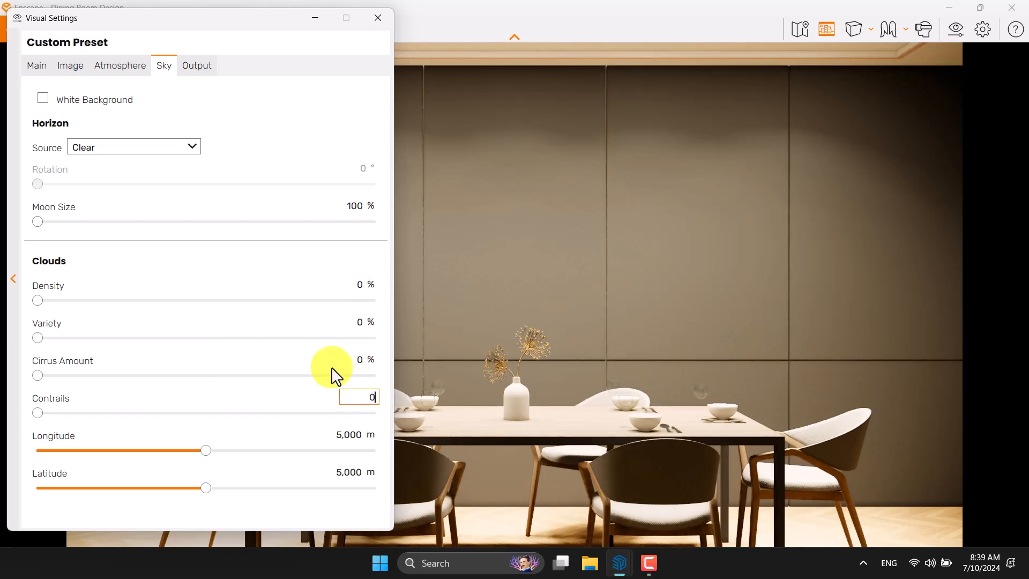
Step: Set the output resolution to Ultra HD
{"action": "left_click", "coordinate": [207, 75]}
{"action": "left_click", "coordinate": [151, 118]}
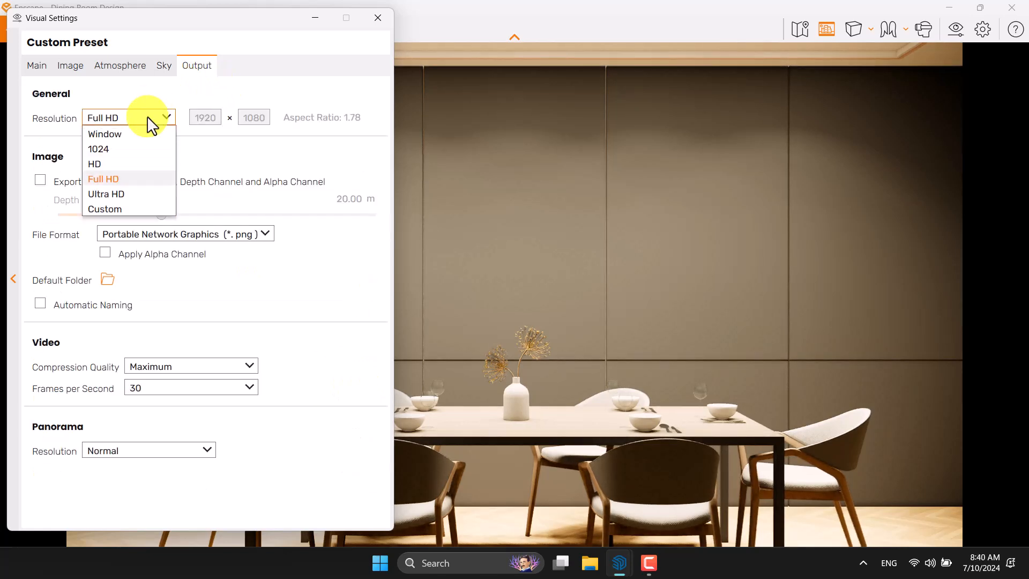
{"action": "left_click", "coordinate": [115, 195]}
Step: Close the visual settings and arrange the Enscape render window side by side with the SketchUp model
{"action": "left_click", "coordinate": [39, 68]}
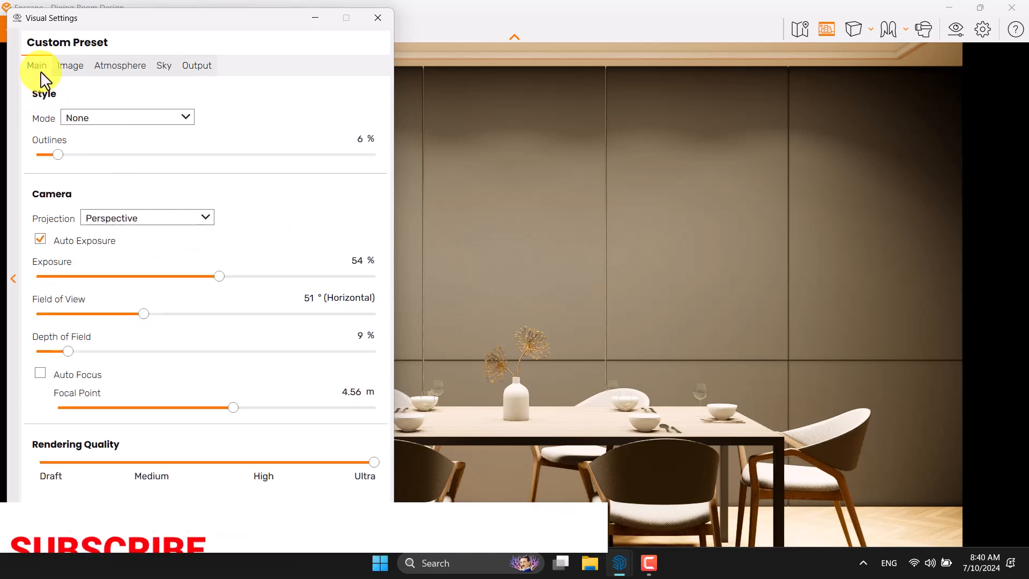
{"action": "left_click", "coordinate": [390, 14]}
{"action": "left_click_drag", "start_coordinate": [428, 7], "coordinate": [1027, 113]}
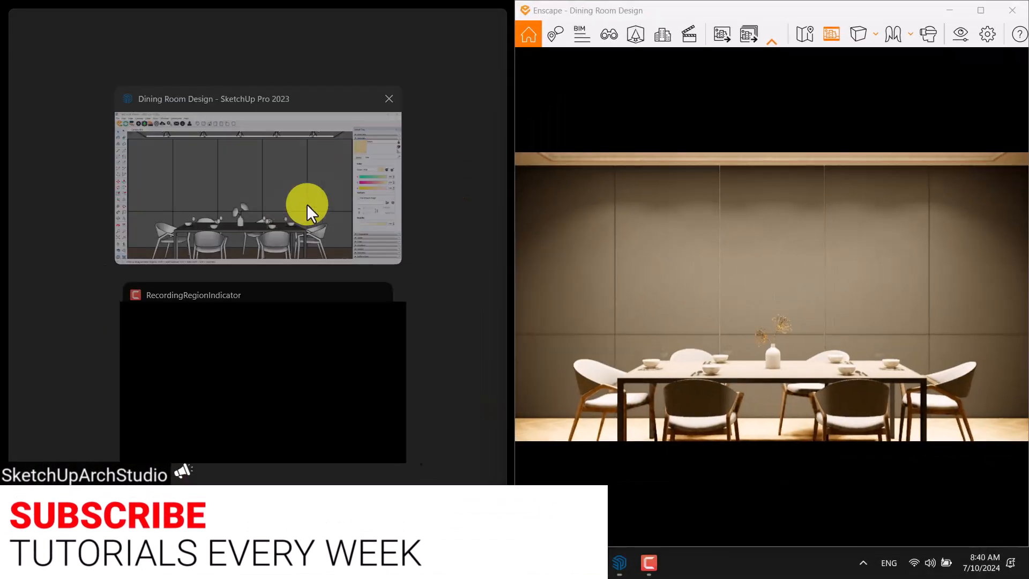
{"action": "left_click", "coordinate": [245, 227]}
Step: Set the luminous intensity of the nearest ceiling IES spotlight to 1,000 cd
{"action": "mouse_move", "coordinate": [266, 207]}
{"action": "middle_mouse_down"}
{"action": "mouse_move", "coordinate": [168, 239]}
{"action": "mouse_move", "coordinate": [150, 257]}
{"action": "mouse_move", "coordinate": [228, 152]}
{"action": "mouse_move", "coordinate": [259, 156]}
{"action": "mouse_move", "coordinate": [213, 156]}
{"action": "middle_mouse_up"}
{"action": "scroll", "coordinate": [257, 152], "scroll_direction": "up", "scroll_amount": 5}
{"action": "left_click", "coordinate": [214, 142]}
{"action": "left_click", "coordinate": [86, 47]}
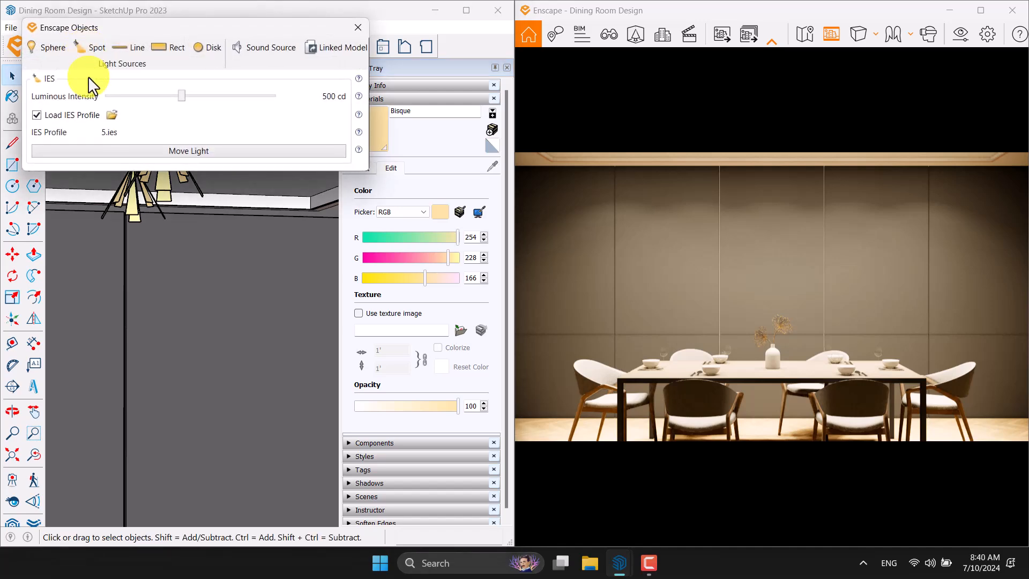
{"action": "left_click_drag", "start_coordinate": [182, 96], "coordinate": [203, 97]}
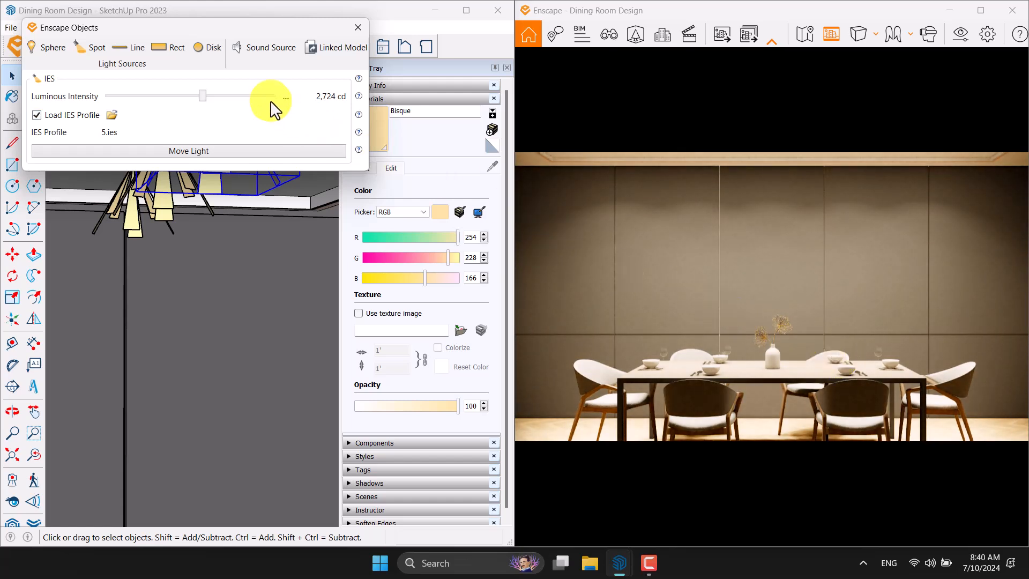
{"action": "right_click", "coordinate": [300, 95]}
{"action": "left_click", "coordinate": [299, 118]}
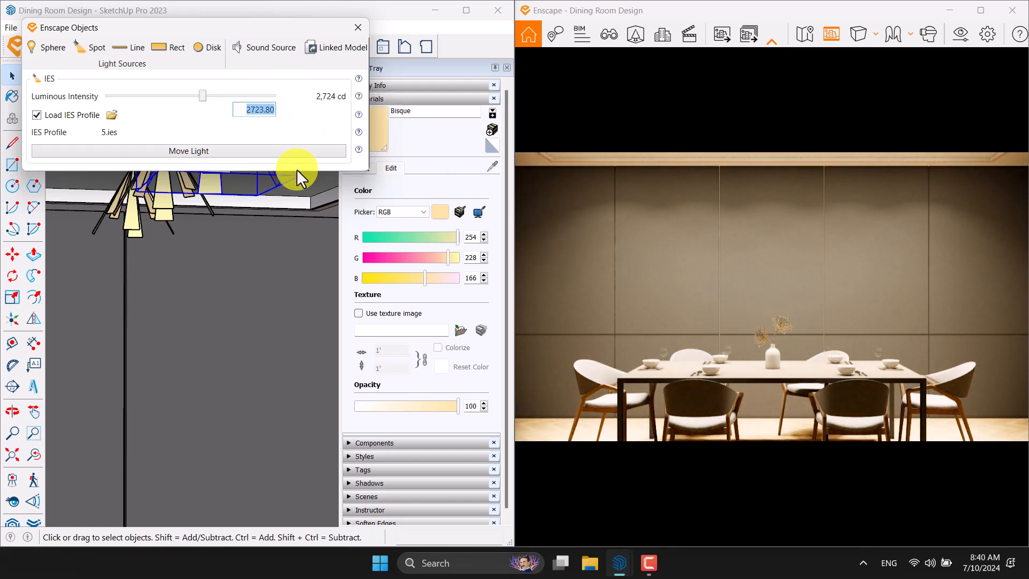
{"action": "type", "text": "1000"}
{"action": "key", "text": "Return"}
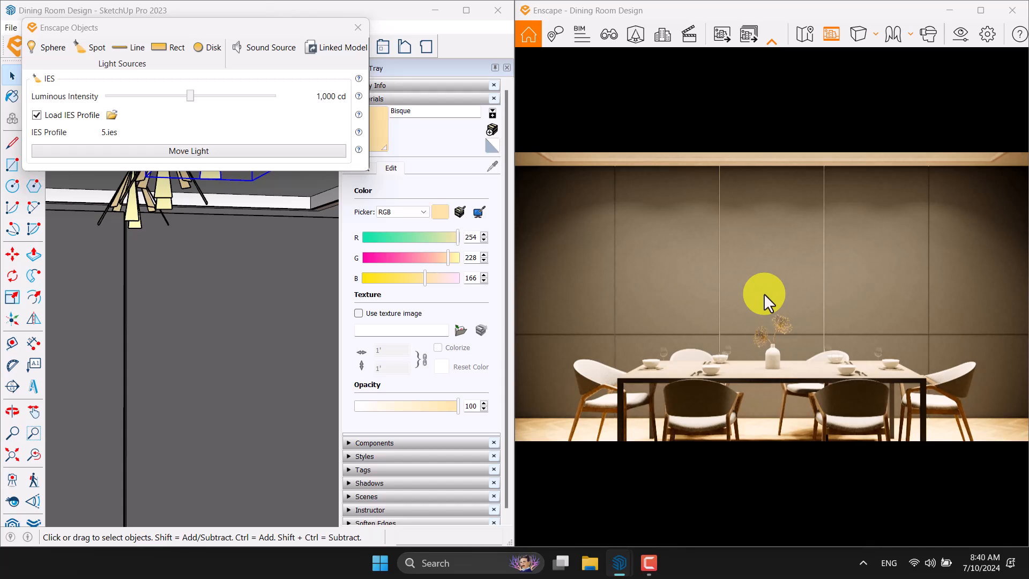
{"action": "left_click", "coordinate": [357, 27]}
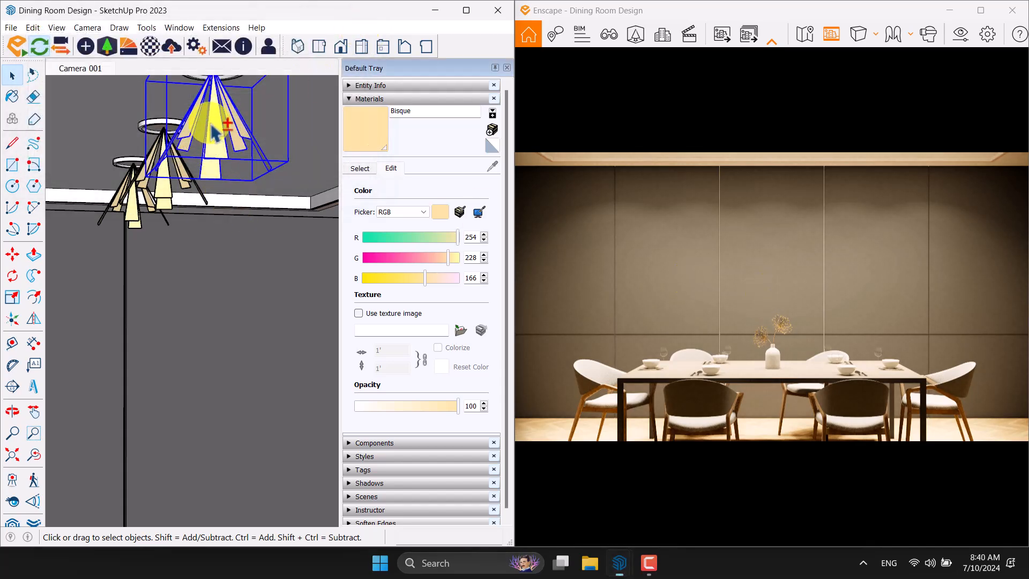
Step: Try the Self-illuminated type on the Bisque material in the Enscape Material Editor and inspect the ceiling in the render
{"action": "left_click", "coordinate": [154, 50]}
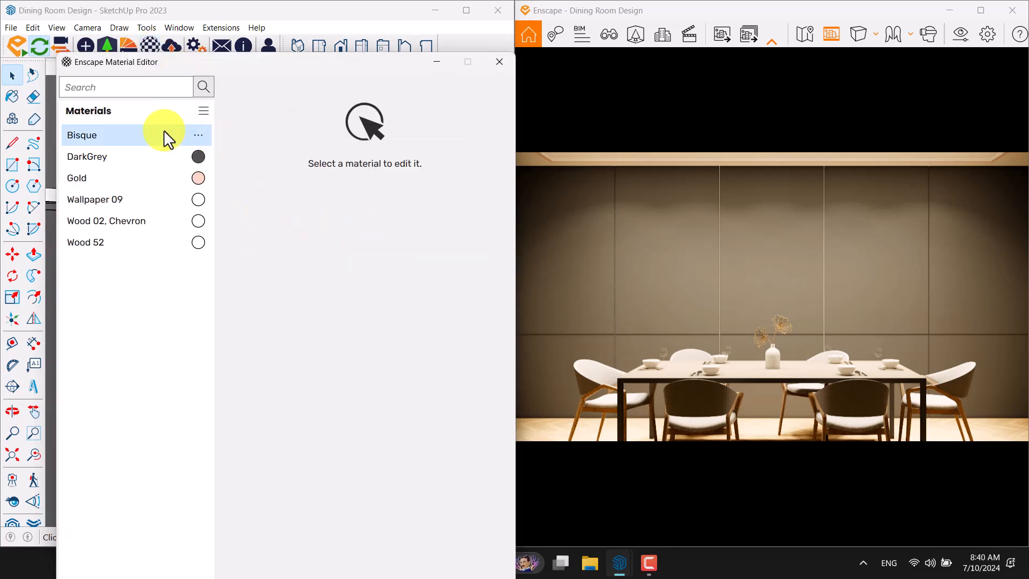
{"action": "left_click", "coordinate": [163, 134]}
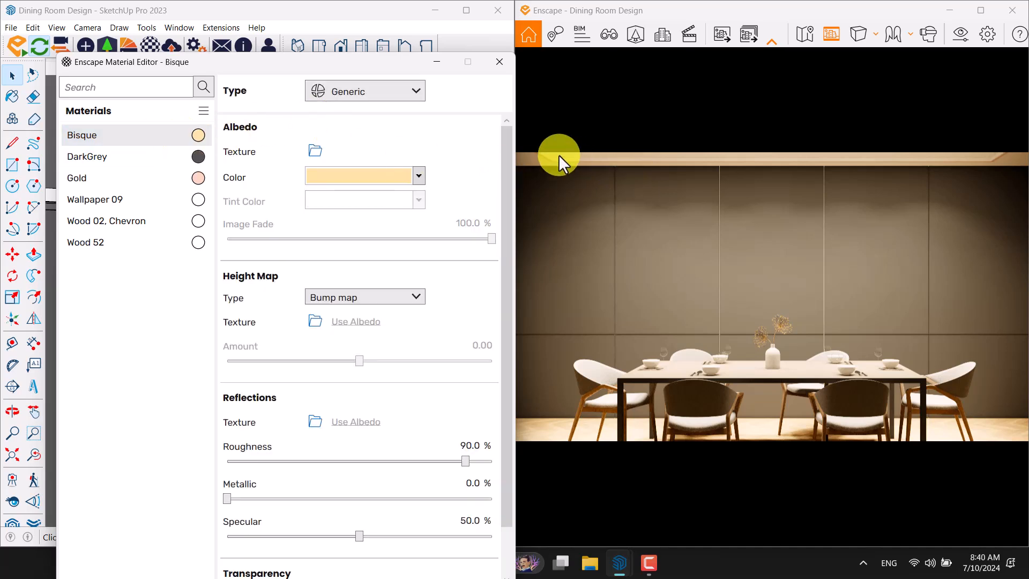
{"action": "left_click_drag", "start_coordinate": [791, 271], "coordinate": [792, 265]}
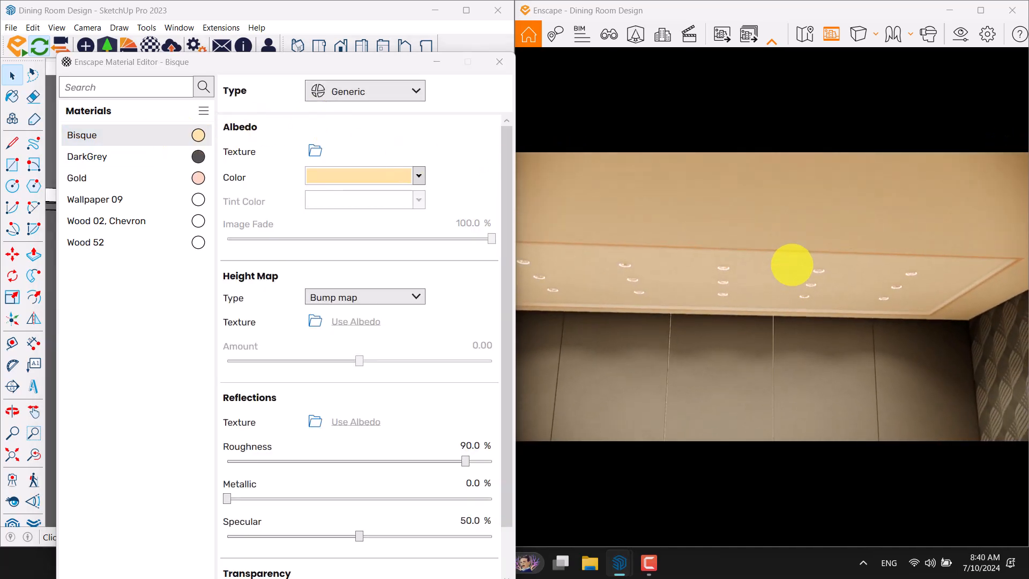
{"action": "left_click", "coordinate": [403, 96]}
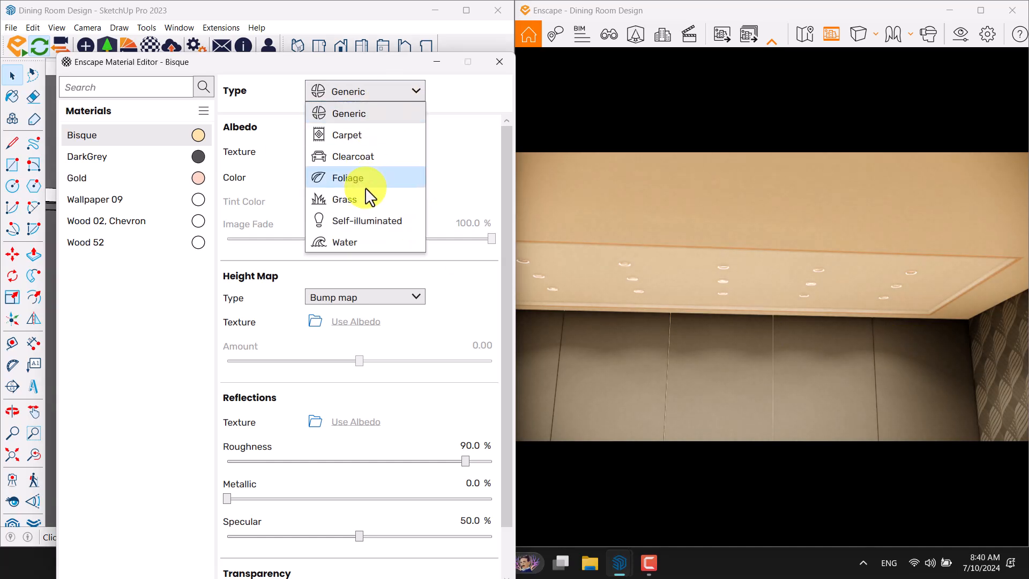
{"action": "left_click", "coordinate": [362, 219]}
{"action": "left_click_drag", "start_coordinate": [745, 361], "coordinate": [743, 360]}
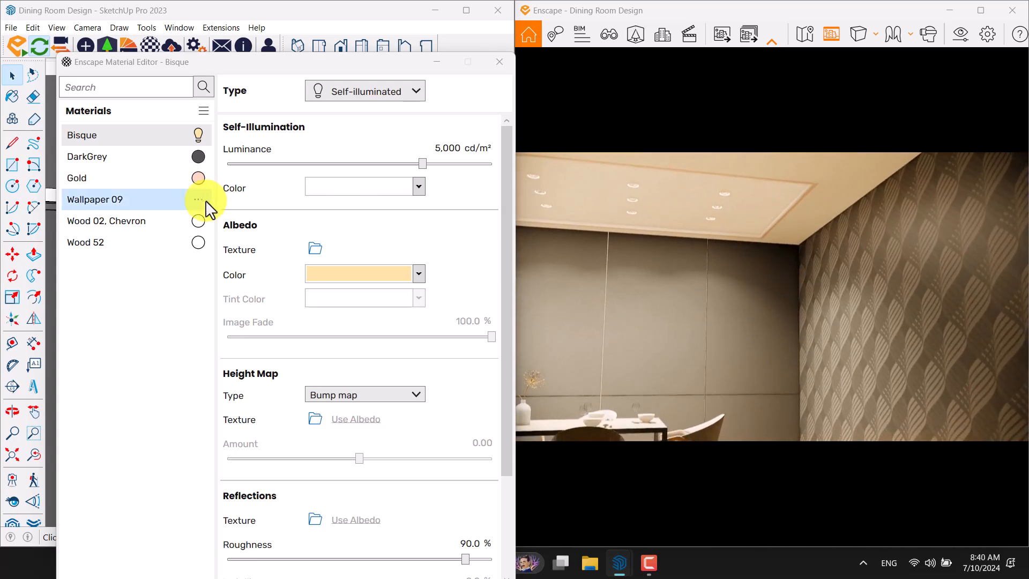
Step: Change the Gold material's type to Self-illuminated for the ceiling light strip and downlights
{"action": "left_click", "coordinate": [99, 180]}
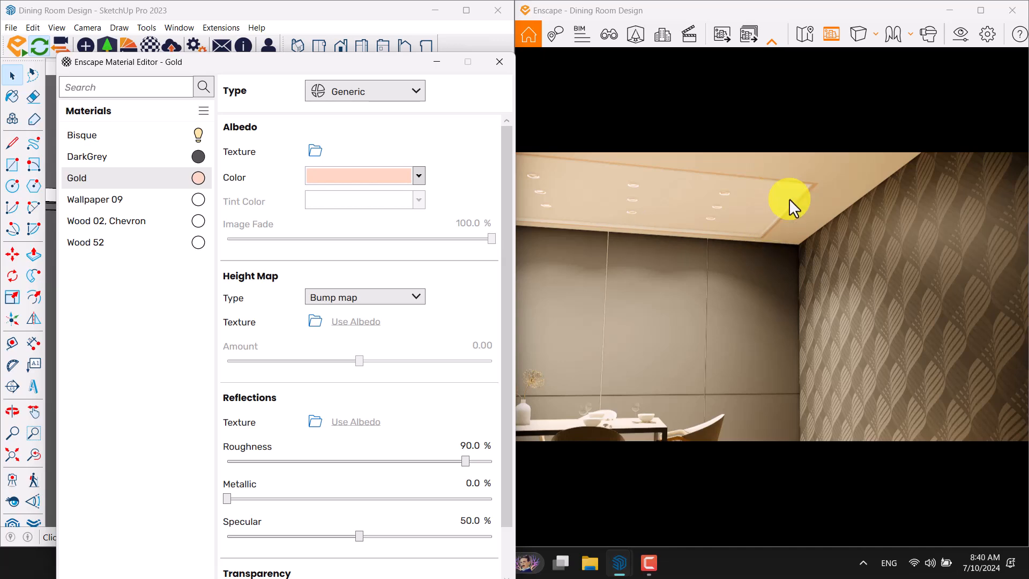
{"action": "left_click", "coordinate": [354, 99]}
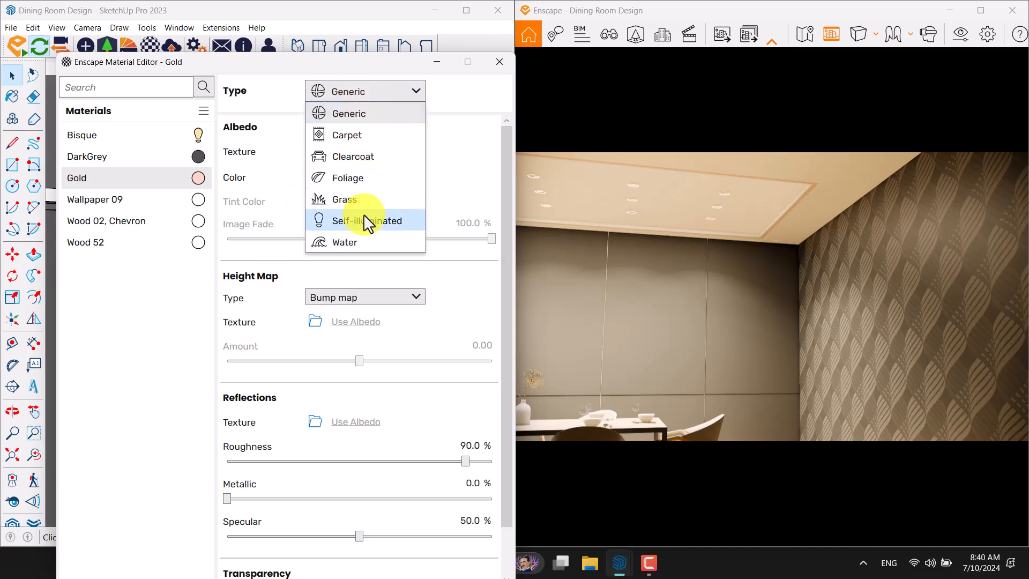
{"action": "left_click", "coordinate": [367, 221]}
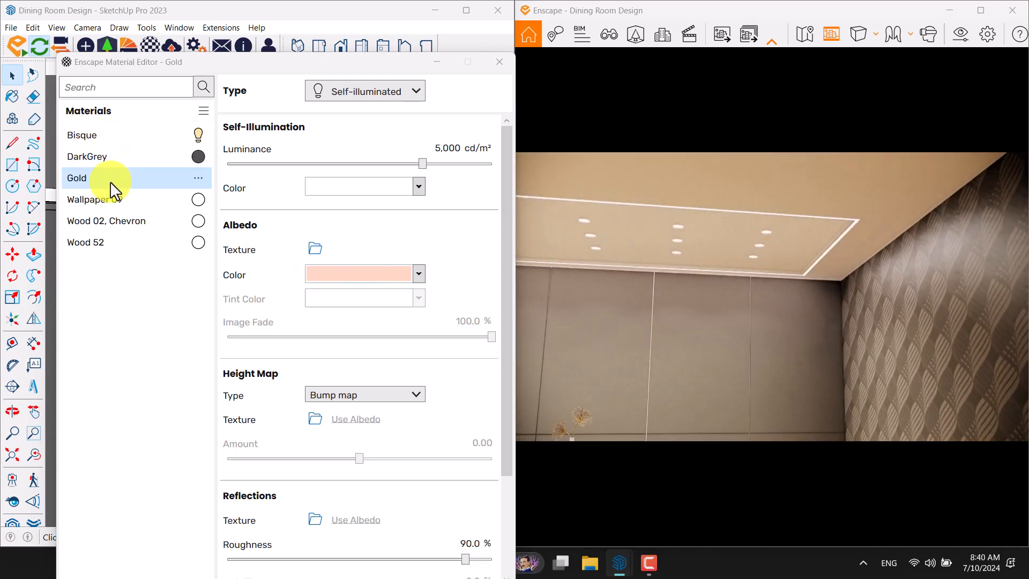
Step: Return the Bisque material's type to Generic
{"action": "left_click", "coordinate": [108, 132]}
{"action": "left_click", "coordinate": [370, 94]}
{"action": "left_click", "coordinate": [370, 114]}
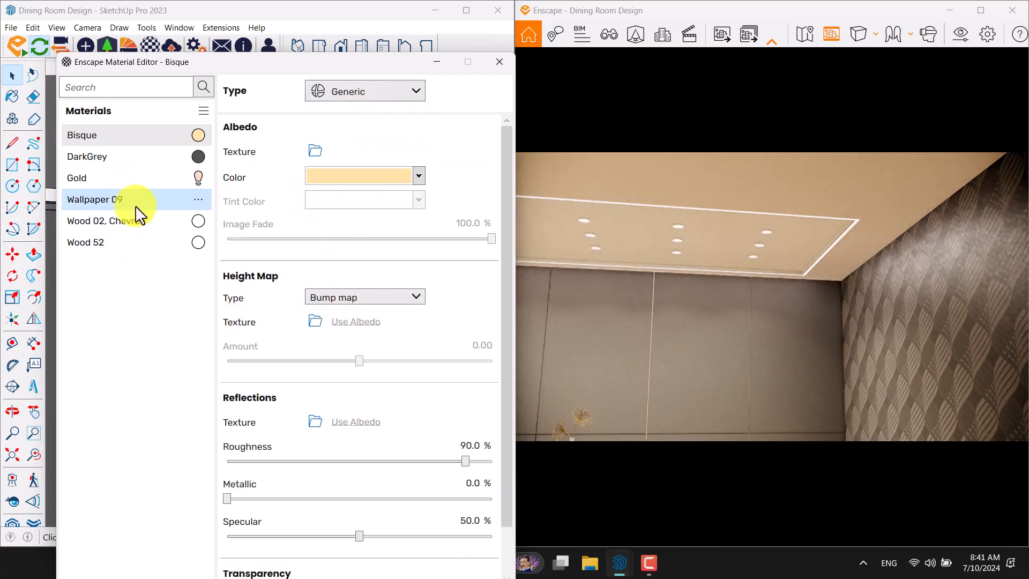
Step: Raise the Gold material's luminance to about 30,792 cd/m² and return the render to the Camera 001 view
{"action": "left_click", "coordinate": [99, 179]}
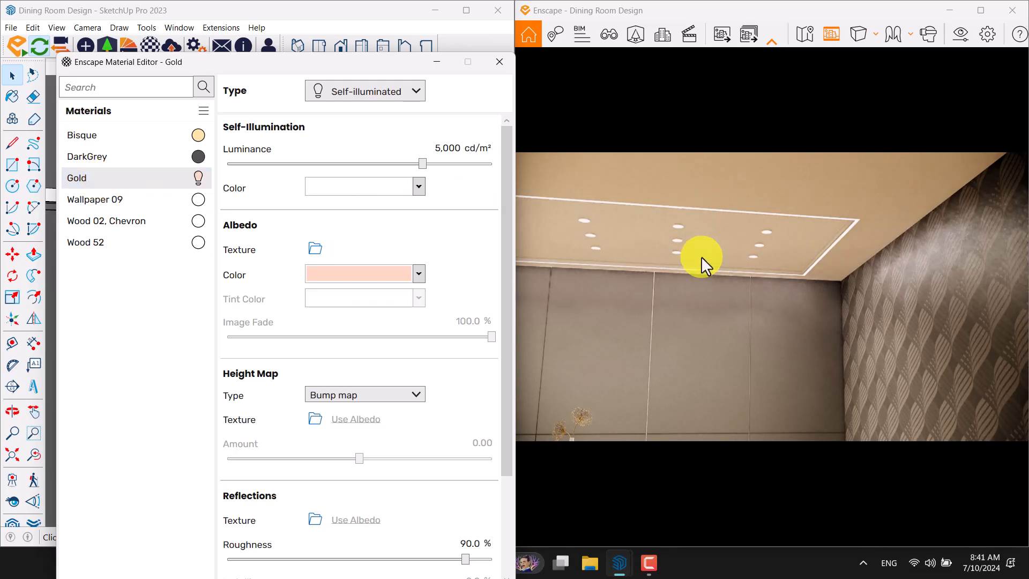
{"action": "left_click_drag", "start_coordinate": [427, 167], "coordinate": [466, 168]}
{"action": "left_click_drag", "start_coordinate": [893, 335], "coordinate": [893, 335]}
{"action": "key", "text": "c"}
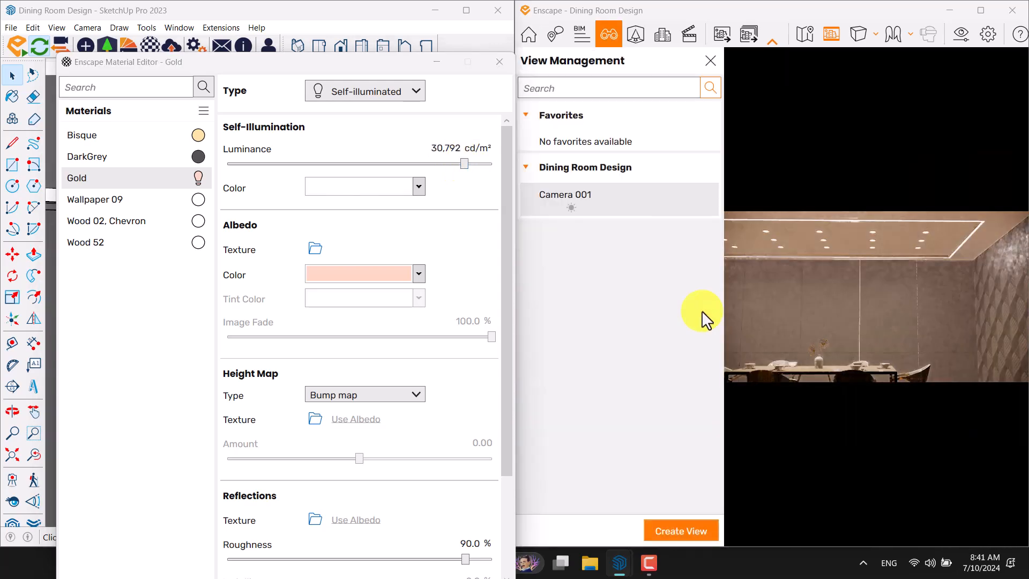
{"action": "left_click", "coordinate": [608, 191]}
{"action": "left_click", "coordinate": [711, 61]}
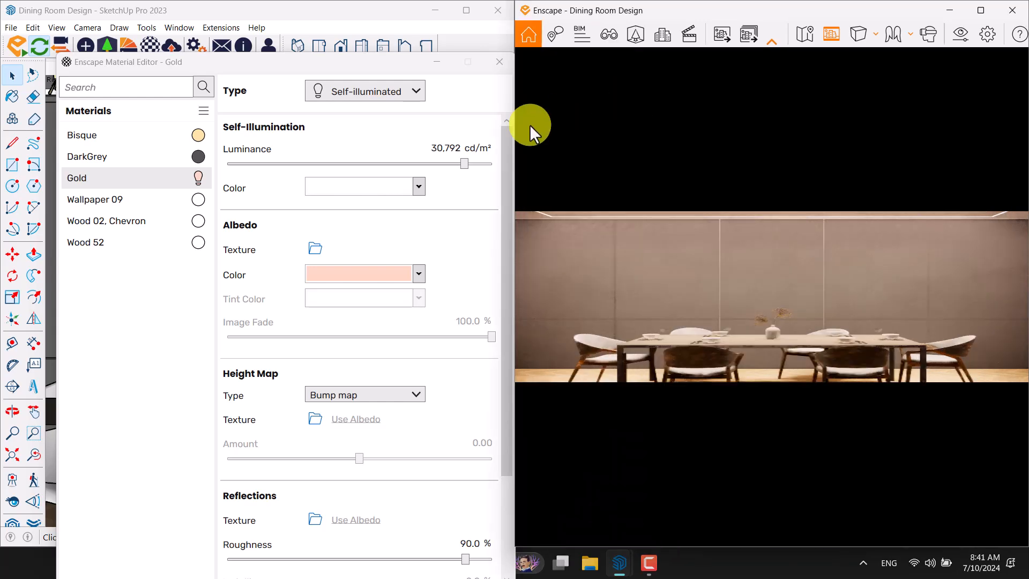
Step: Set the Gold material's self-illumination luminance to 4,400 cd/m²
{"action": "left_click", "coordinate": [455, 149]}
{"action": "type", "text": "4400"}
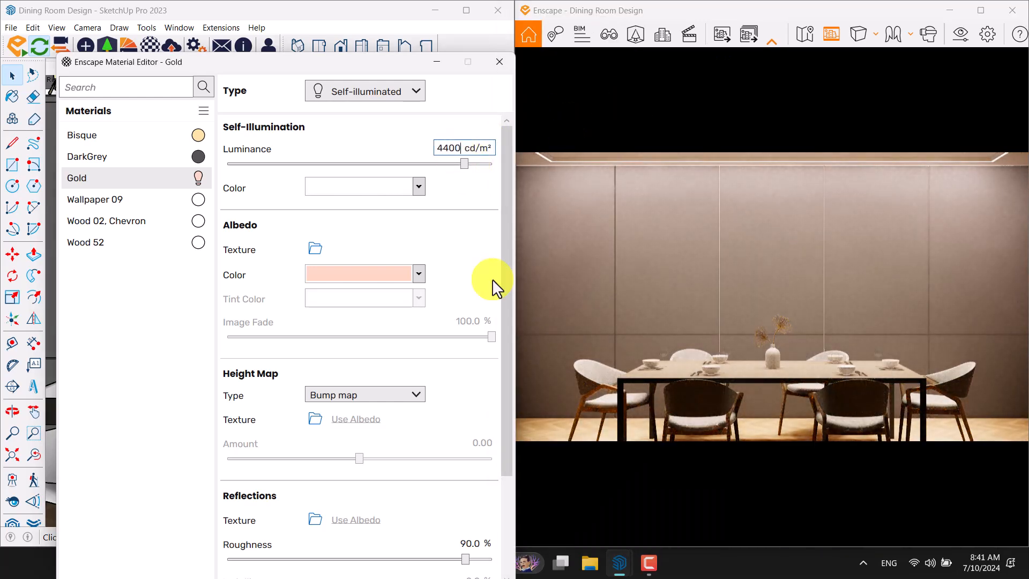
{"action": "key", "text": "Return"}
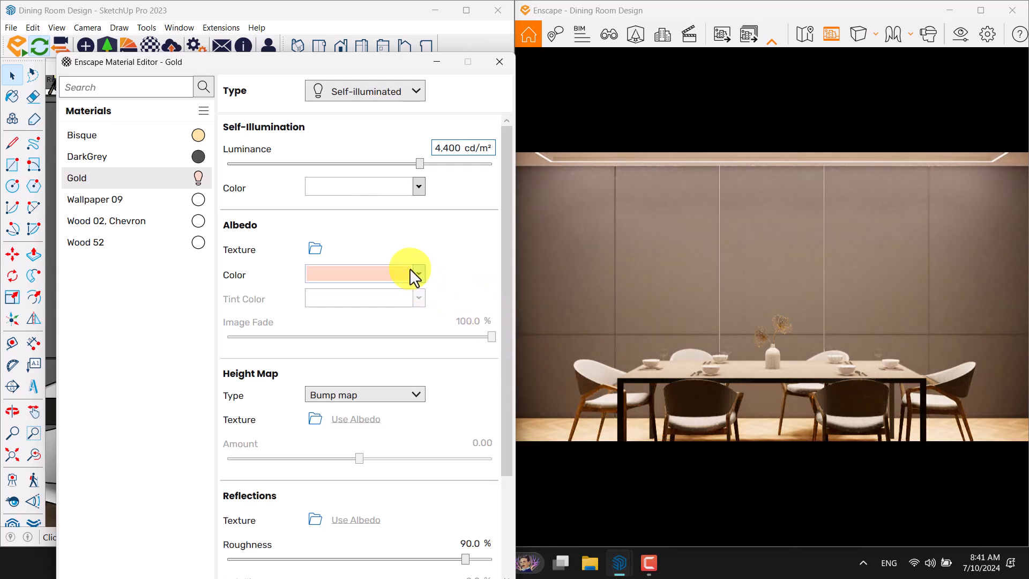
Step: Copy the Gold material's albedo colour code #FCD6C4 into its self-illumination colour
{"action": "left_click", "coordinate": [409, 269]}
{"action": "left_click", "coordinate": [396, 299]}
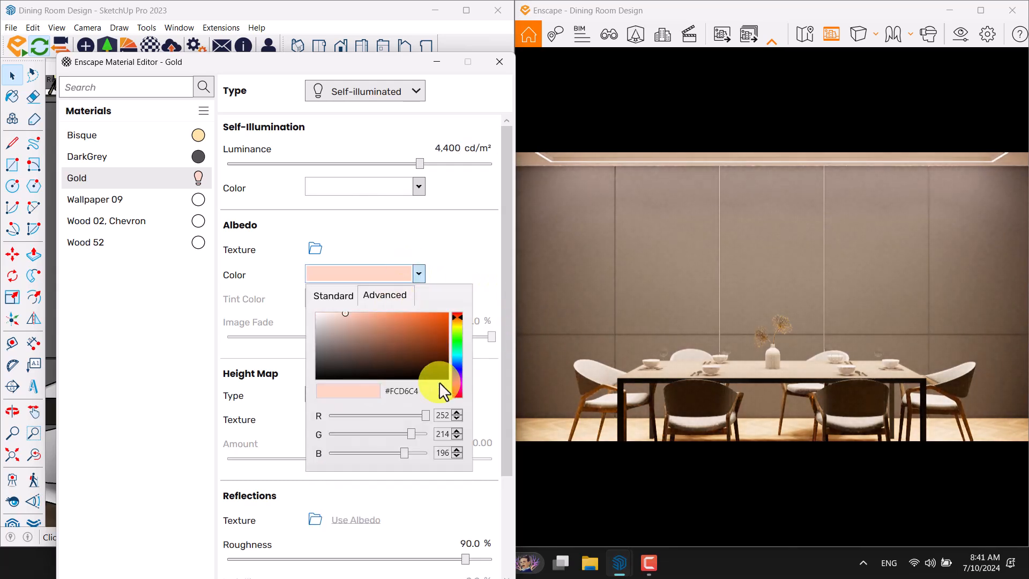
{"action": "left_click_drag", "start_coordinate": [422, 393], "coordinate": [293, 374]}
{"action": "key", "text": "ctrl+c"}
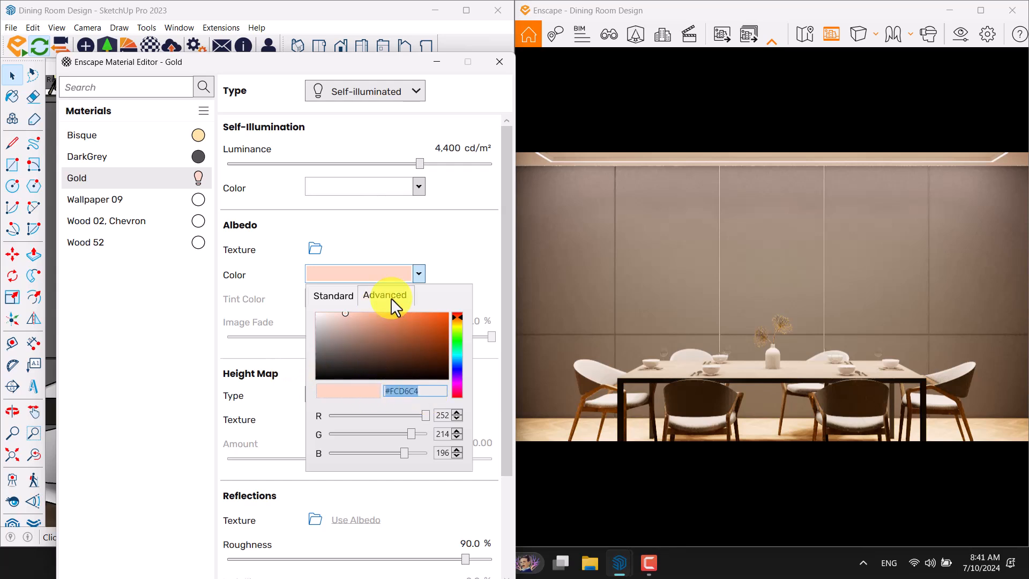
{"action": "left_click", "coordinate": [418, 189]}
{"action": "left_click", "coordinate": [389, 209]}
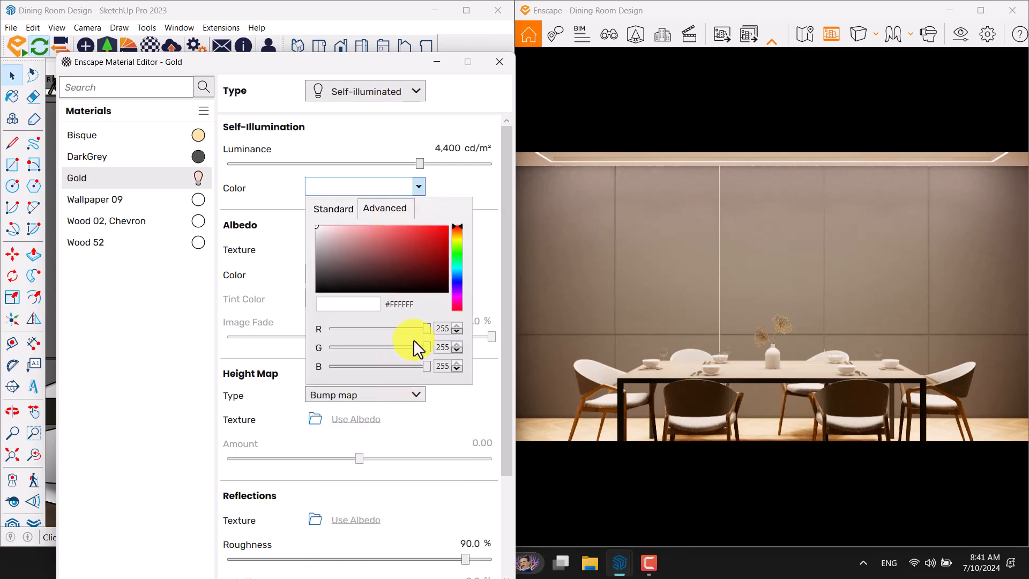
{"action": "key", "text": "ctrl+v"}
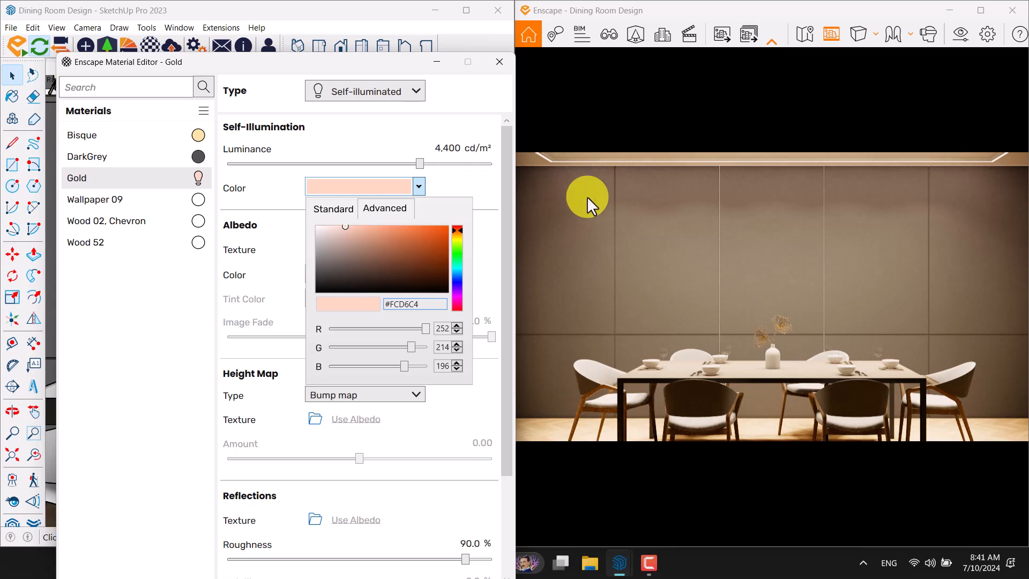
{"action": "left_click", "coordinate": [455, 192]}
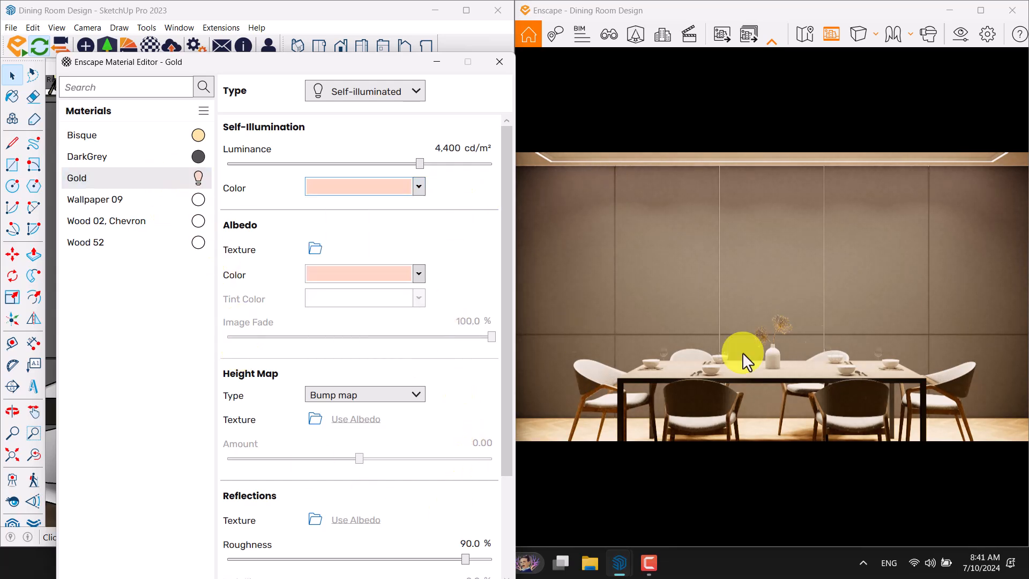
Step: Lower the DarkGrey wall material's roughness, trying 13.7% and settling on 26.4%
{"action": "left_click", "coordinate": [142, 156]}
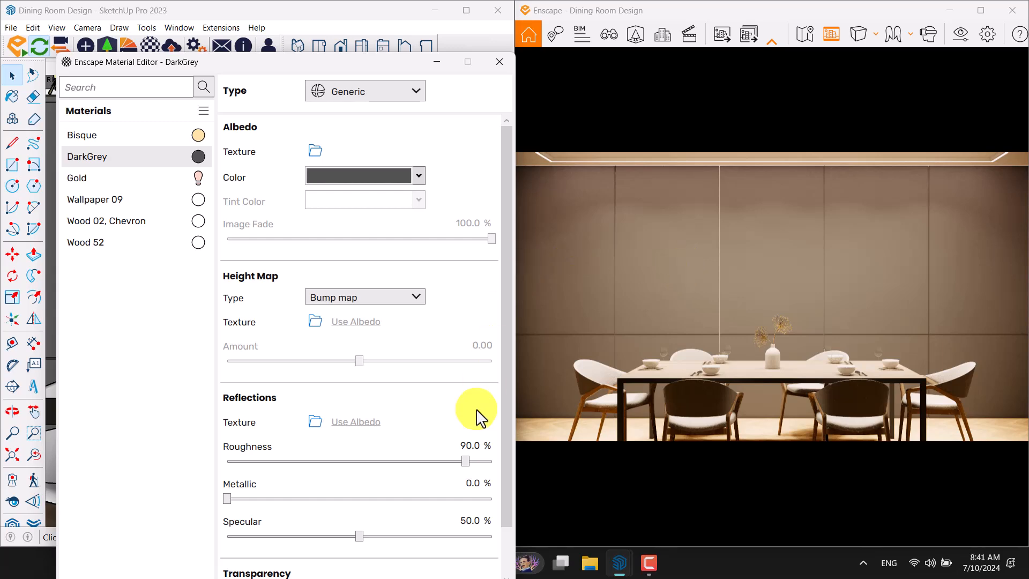
{"action": "left_click", "coordinate": [466, 460]}
{"action": "left_click_drag", "start_coordinate": [464, 461], "coordinate": [264, 462]}
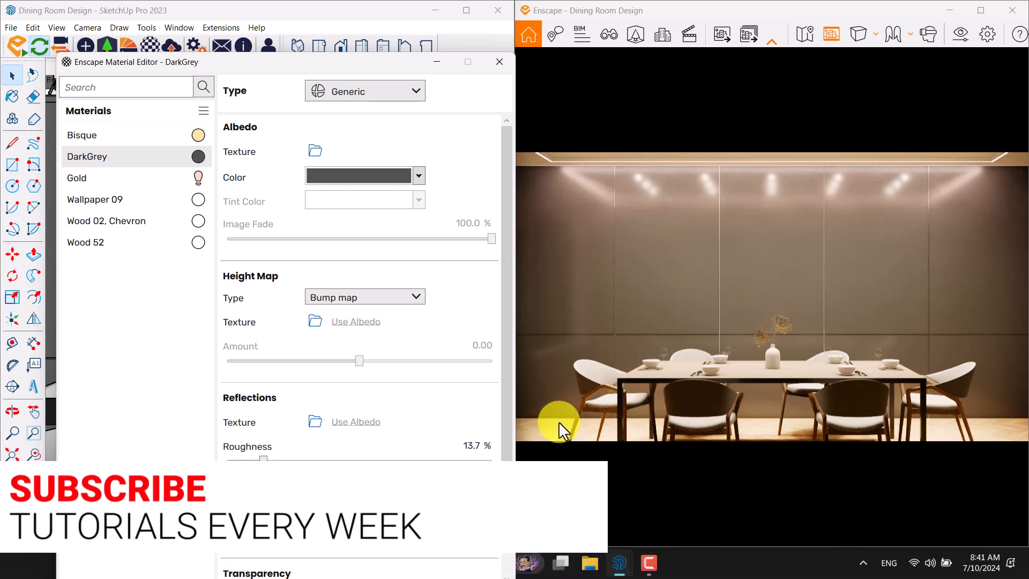
{"action": "left_click", "coordinate": [464, 446]}
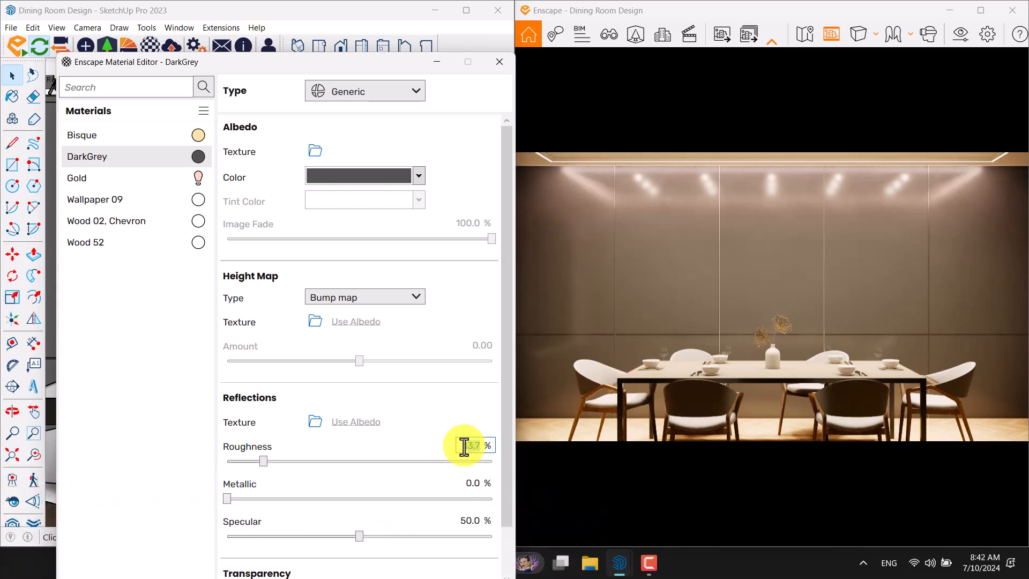
{"action": "key", "text": "Return"}
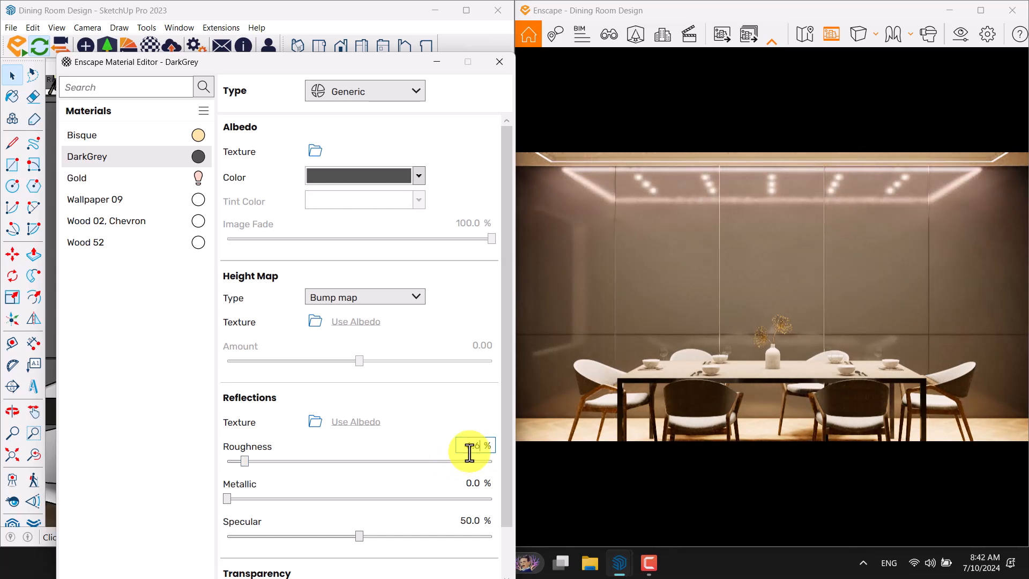
{"action": "left_click_drag", "start_coordinate": [481, 448], "coordinate": [454, 452]}
{"action": "mouse_move", "coordinate": [436, 486]}
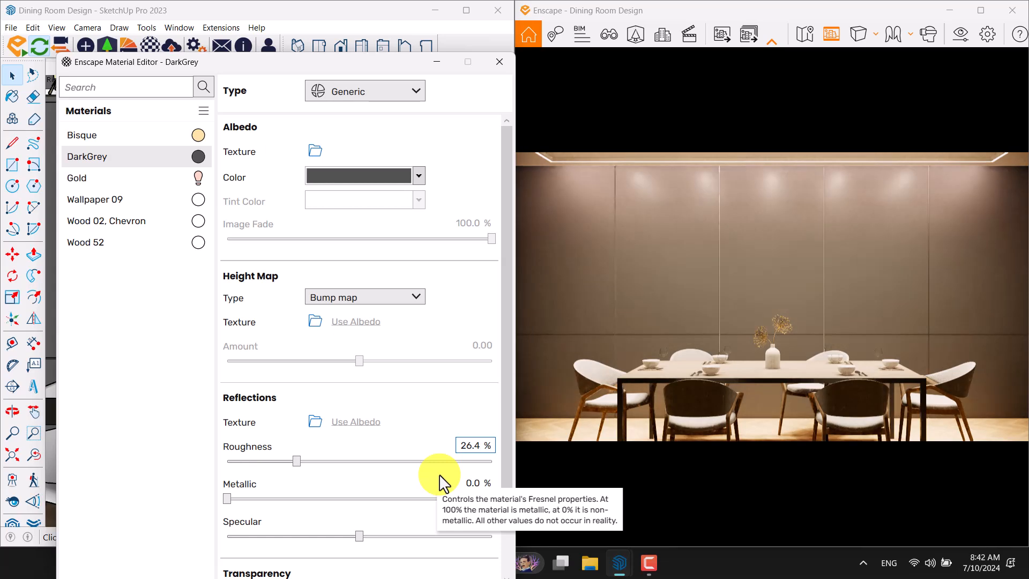
Step: Set the DarkGrey material's specular to 56% and its metallic value to 9.4%, after trying 5.6% metallic
{"action": "left_click", "coordinate": [472, 483]}
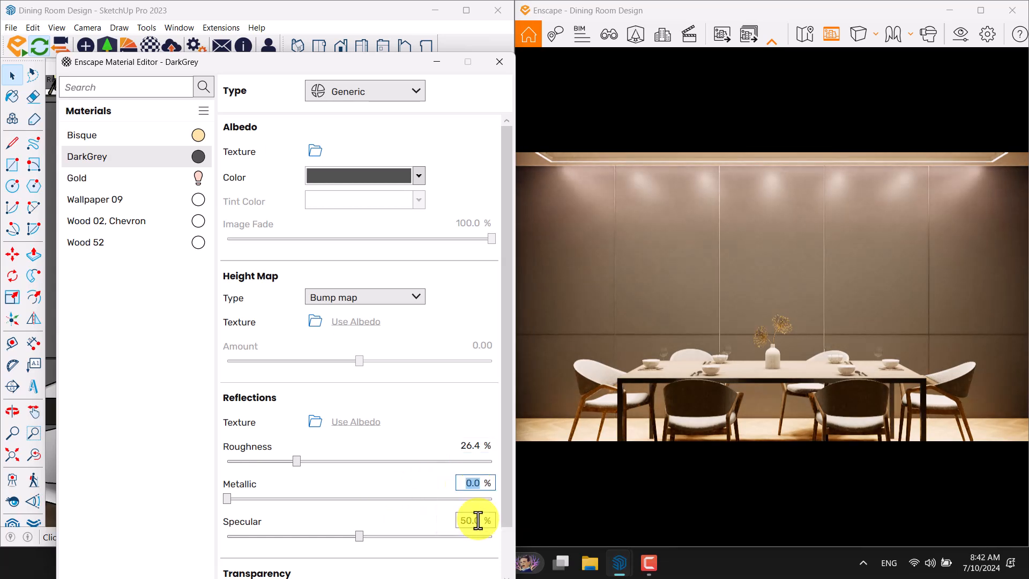
{"action": "mouse_move", "coordinate": [478, 520]}
{"action": "type", "text": "5"}
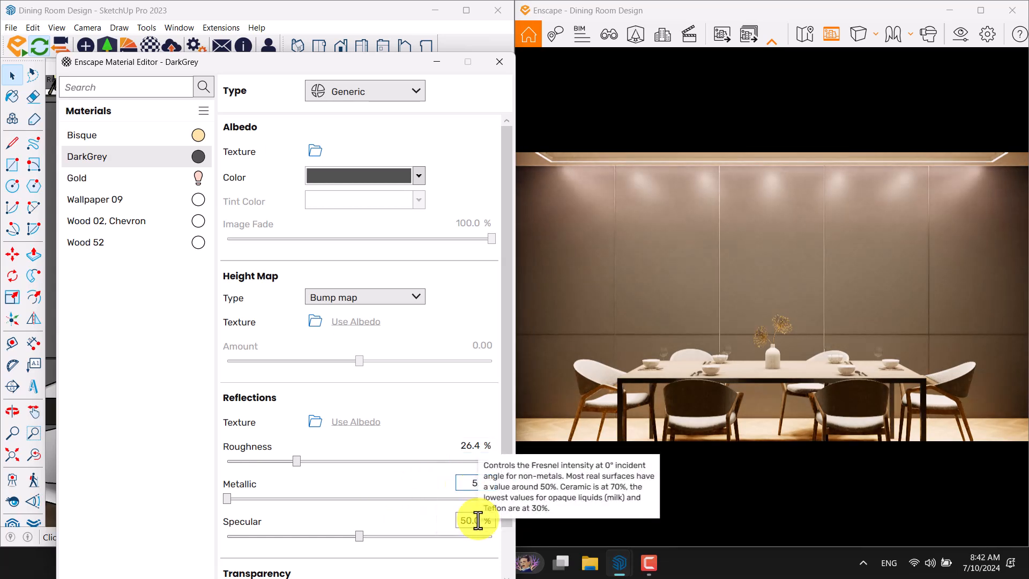
{"action": "type", "text": ".6"}
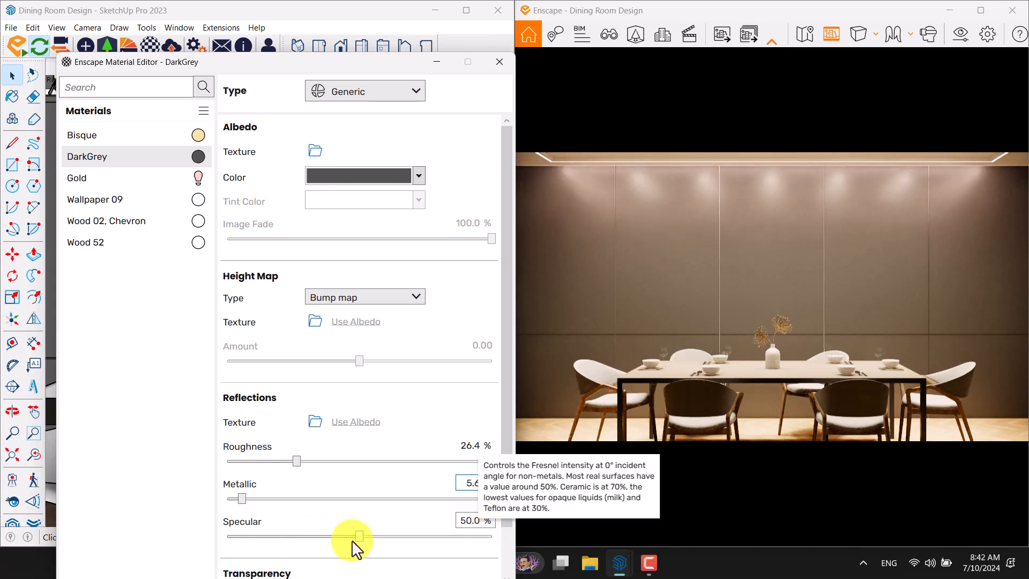
{"action": "left_click", "coordinate": [471, 522]}
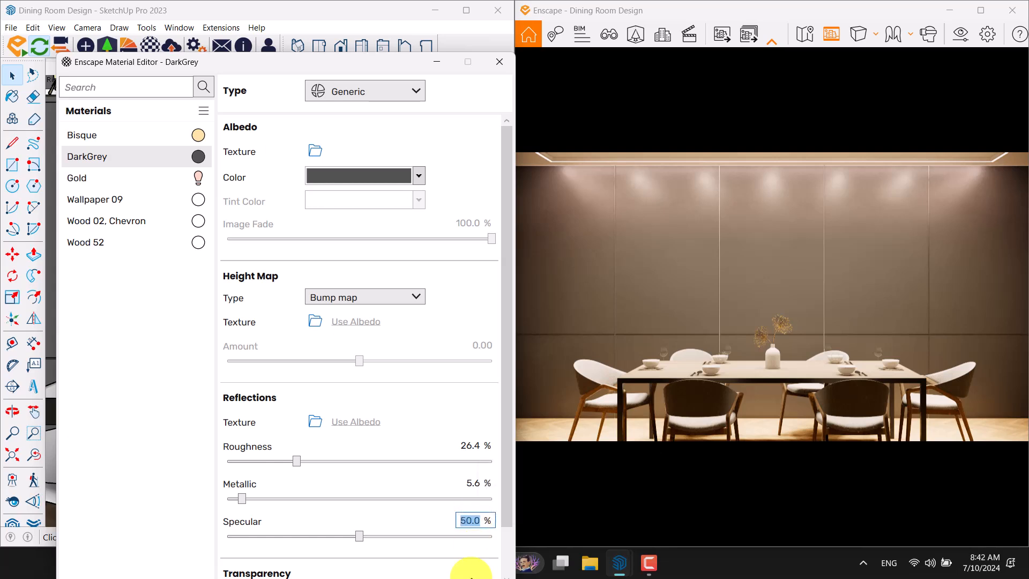
{"action": "type", "text": "56"}
{"action": "key", "text": "Return"}
{"action": "left_click", "coordinate": [477, 485]}
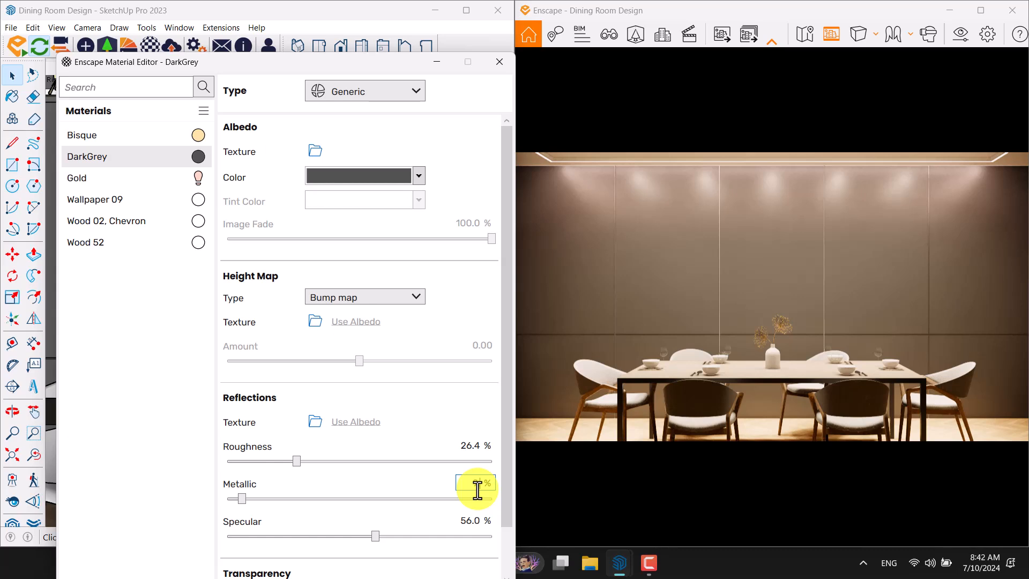
{"action": "type", "text": "9"}
{"action": "key", "text": "Return"}
Step: Darken the DarkGrey material's albedo colour to RGB 66, 66, 66
{"action": "left_click", "coordinate": [410, 177]}
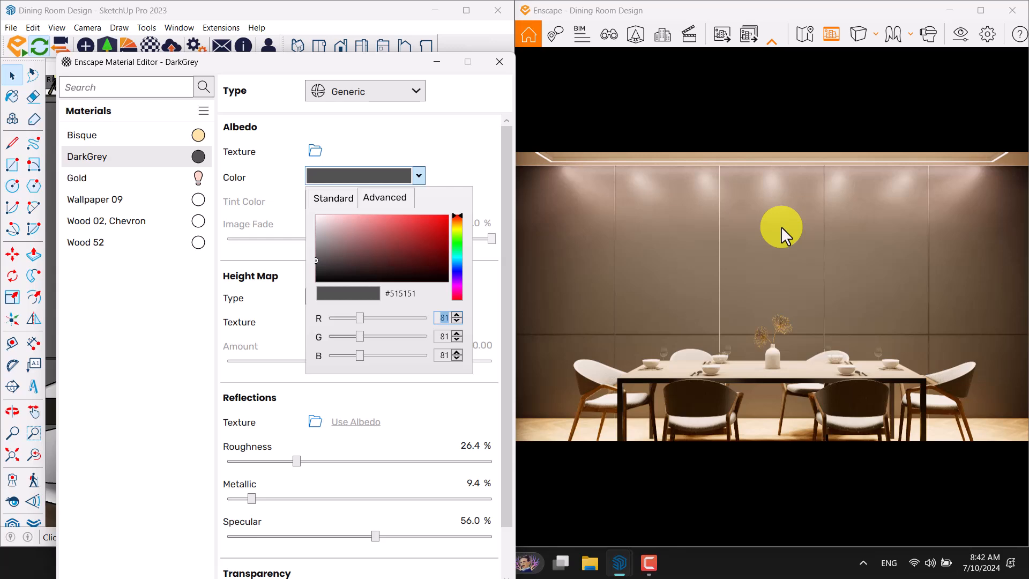
{"action": "type", "text": "6666"}
{"action": "key", "text": "Tab"}
{"action": "type", "text": "66"}
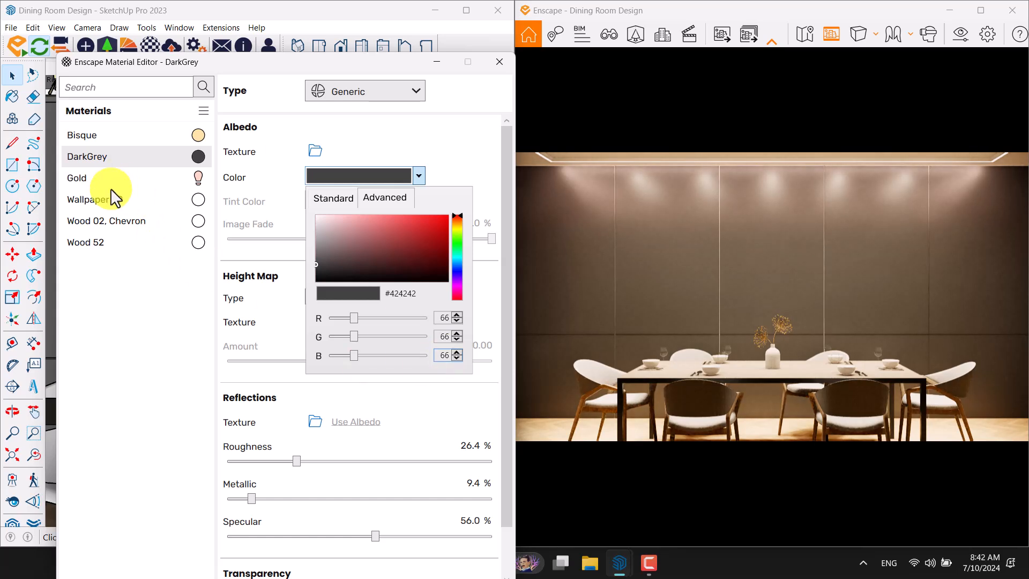
Step: Reduce the roughness of the Wood 02, Chevron floor material to 0%
{"action": "left_click", "coordinate": [102, 221]}
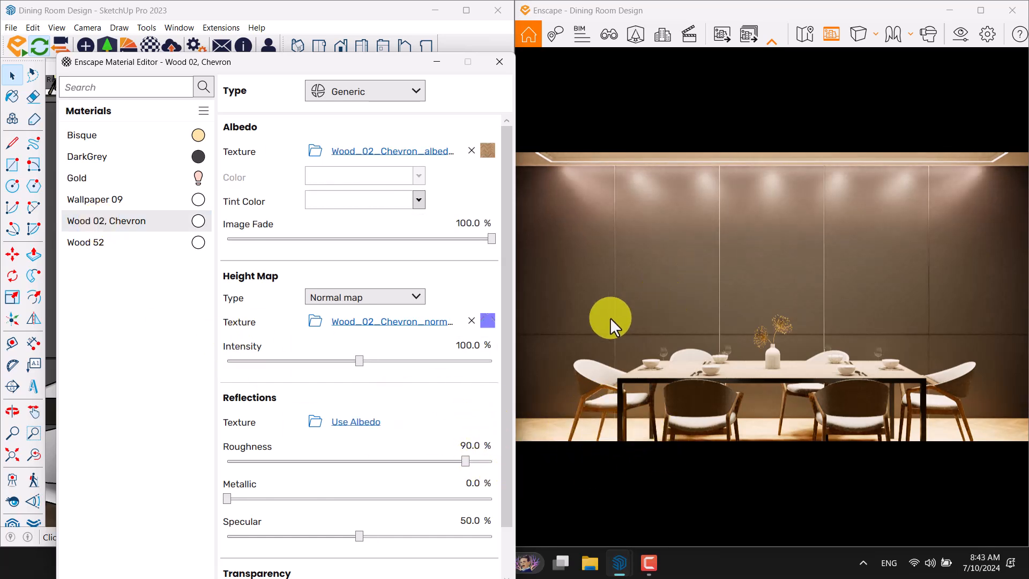
{"action": "left_click_drag", "start_coordinate": [464, 462], "coordinate": [183, 465]}
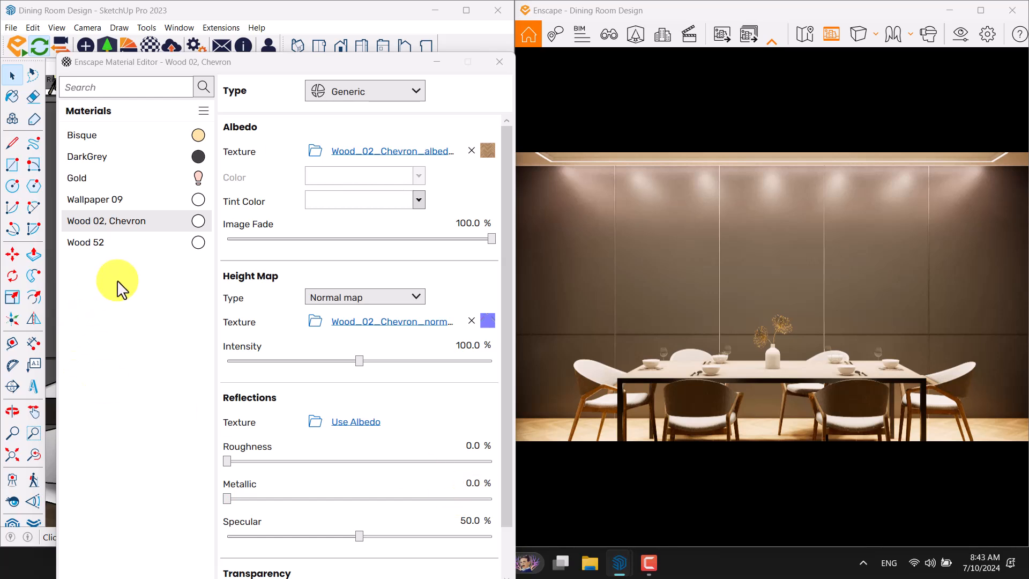
Step: Set the Wood 52 material's normal map intensity to 76.6% and its roughness to 11.6%
{"action": "left_click", "coordinate": [115, 244]}
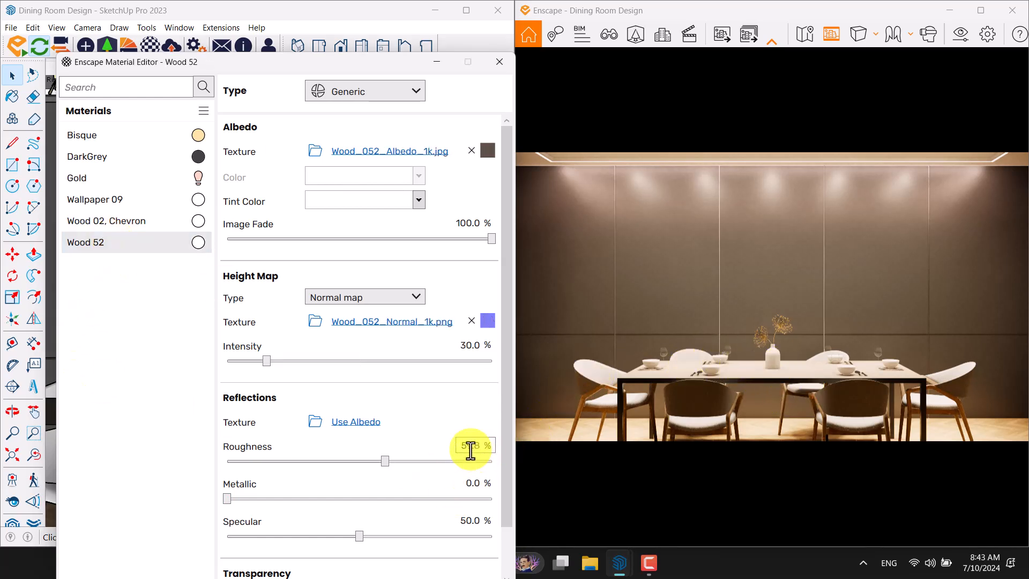
{"action": "left_click", "coordinate": [474, 346]}
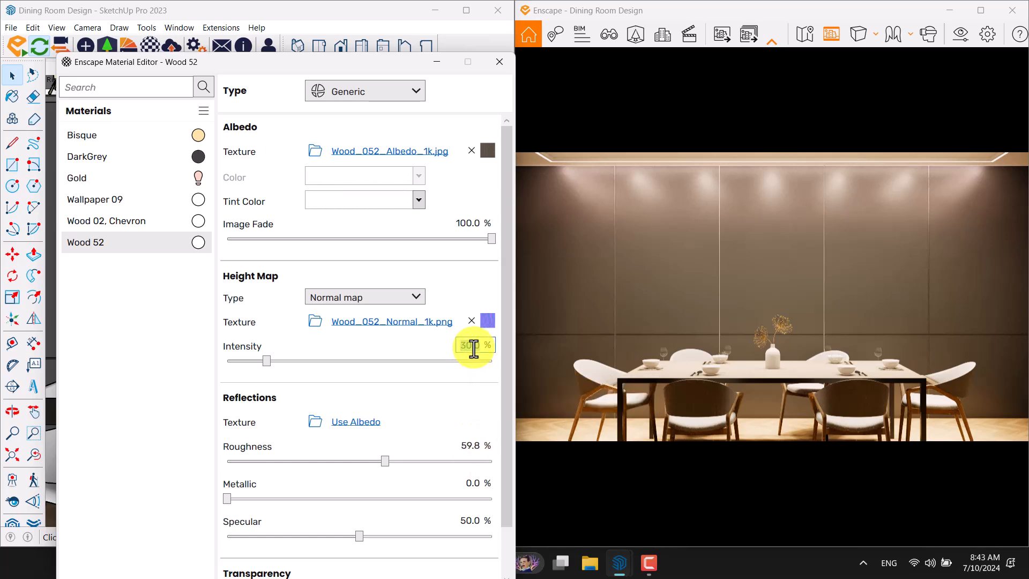
{"action": "key", "text": "BackSpace"}
{"action": "type", "text": "76.6"}
{"action": "key", "text": "Return"}
{"action": "left_click", "coordinate": [469, 445]}
{"action": "type", "text": "11.6"}
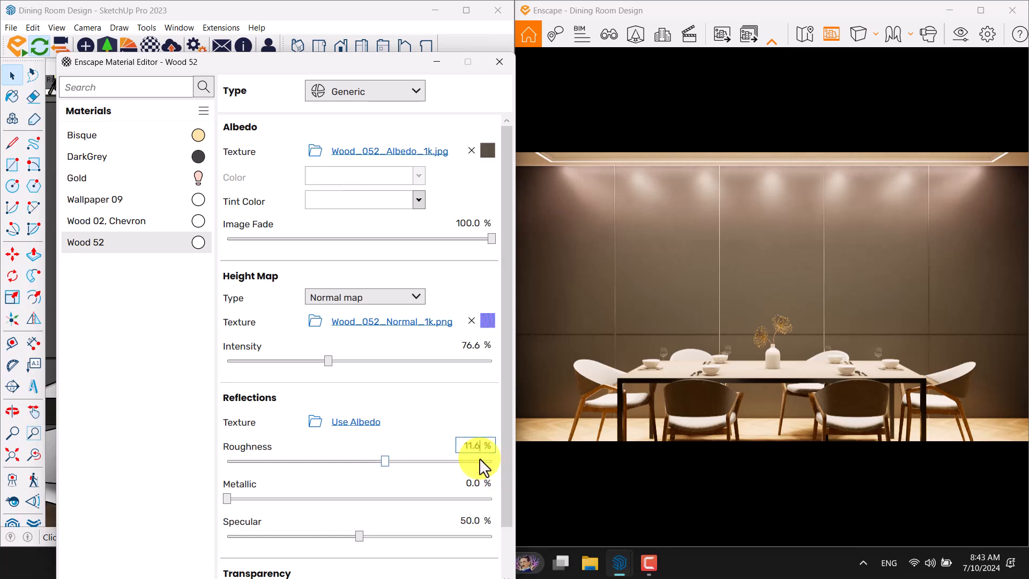
{"action": "key", "text": "Return"}
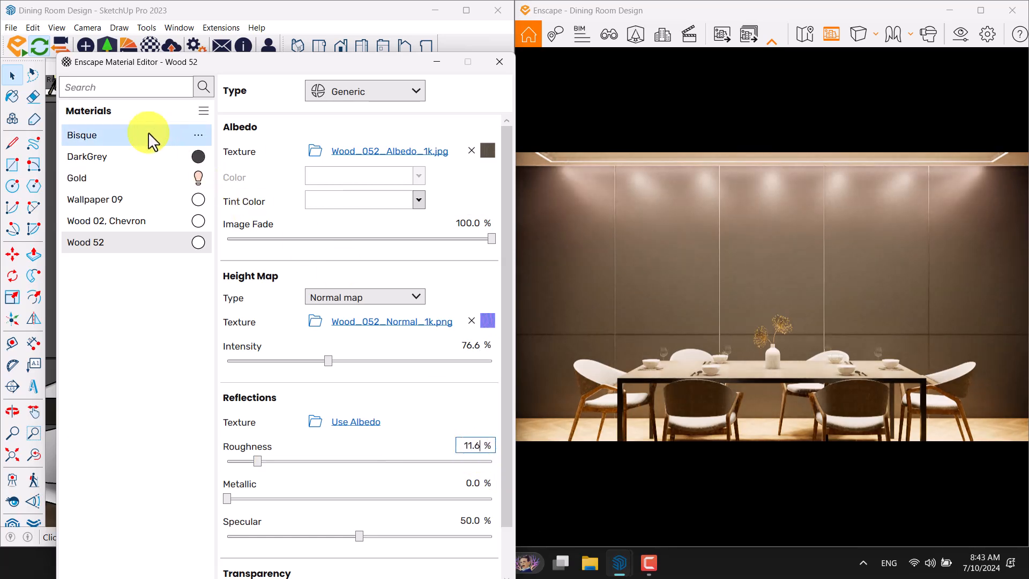
Step: Close the Enscape Material Editor and maximise the Enscape render window
{"action": "left_click", "coordinate": [153, 142]}
{"action": "left_click", "coordinate": [499, 61]}
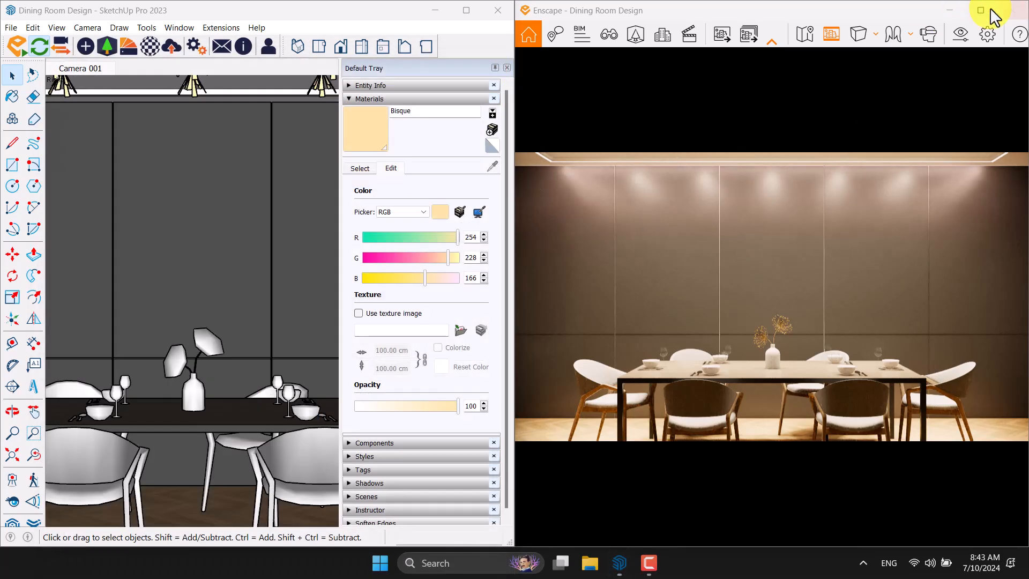
{"action": "left_click", "coordinate": [991, 10]}
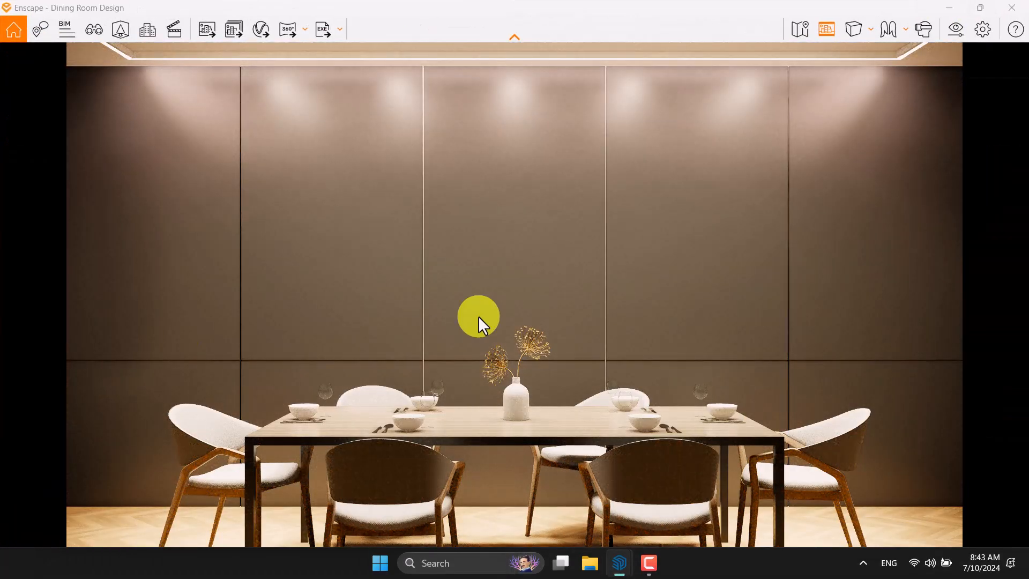
Step: Export a screenshot of the dining room render to the Desktop as a Portable Network Graphics file
{"action": "left_click", "coordinate": [210, 38]}
{"action": "left_click", "coordinate": [119, 52]}
{"action": "left_click", "coordinate": [128, 73]}
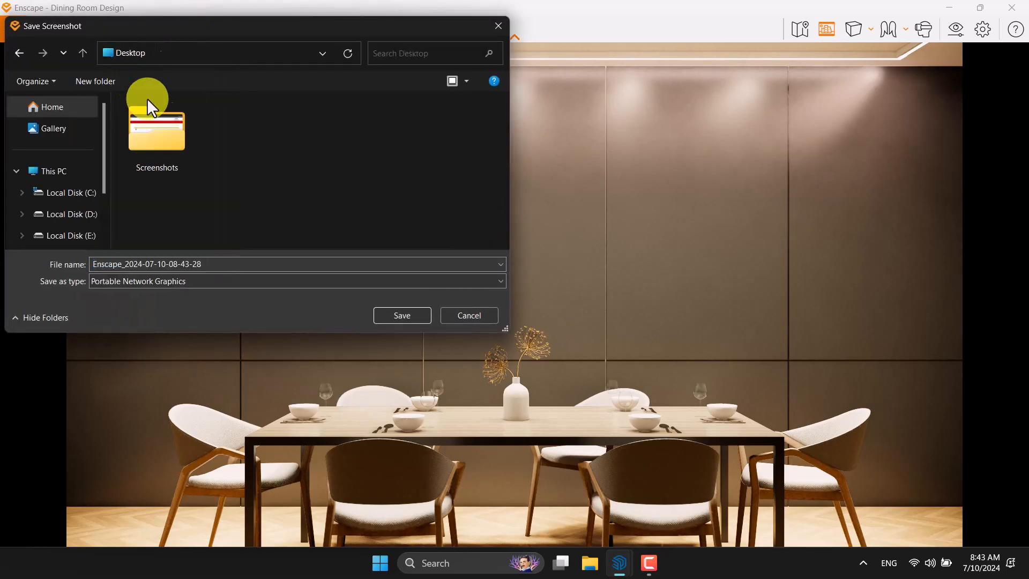
{"action": "left_click", "coordinate": [399, 315]}
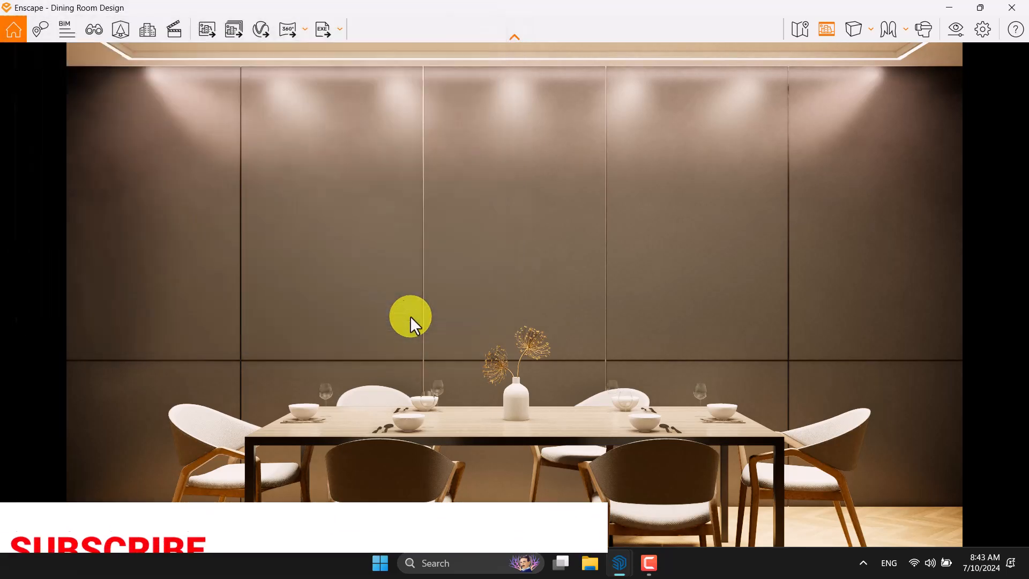